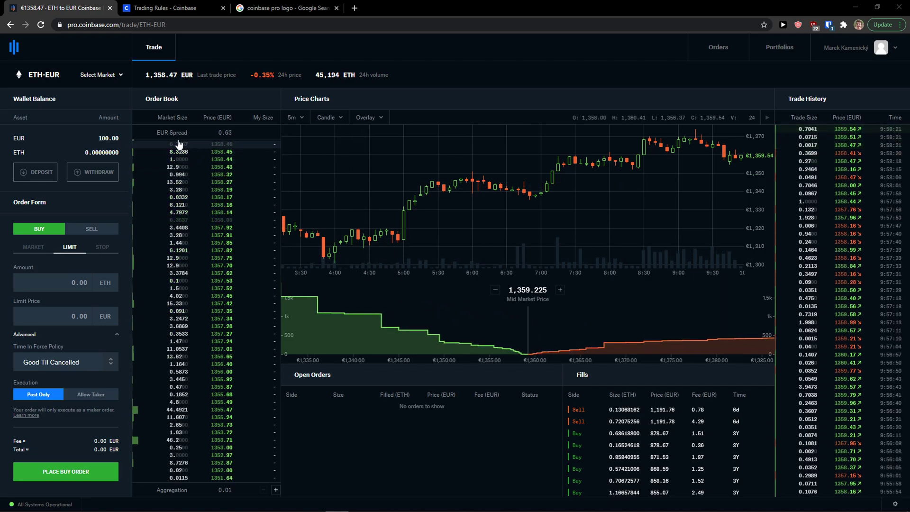
Step: Open the market list and search it for BTC, UNI and then ETH
click(81, 76)
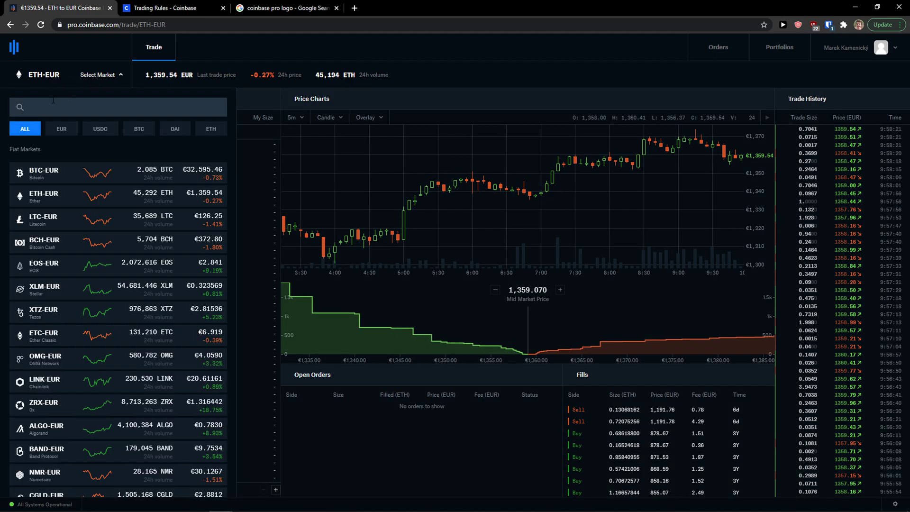
click(72, 107)
text(b)
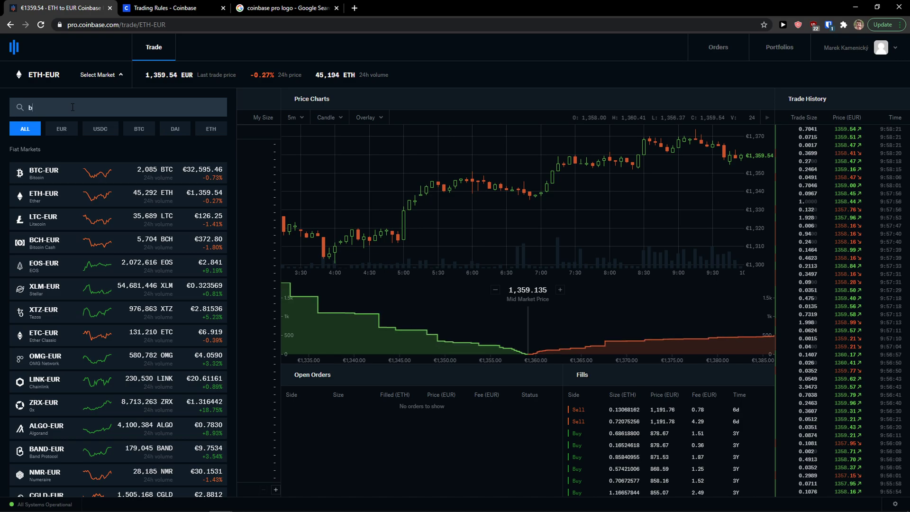
text(tc)
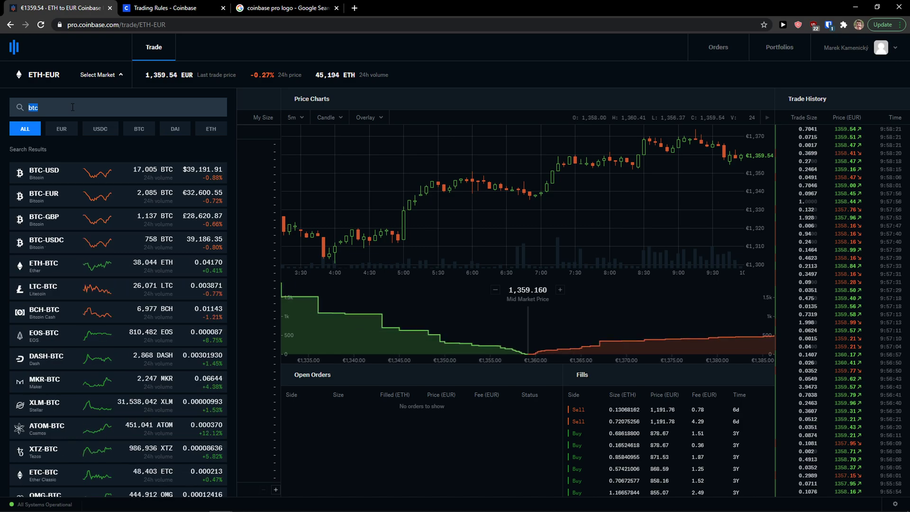
text(uni)
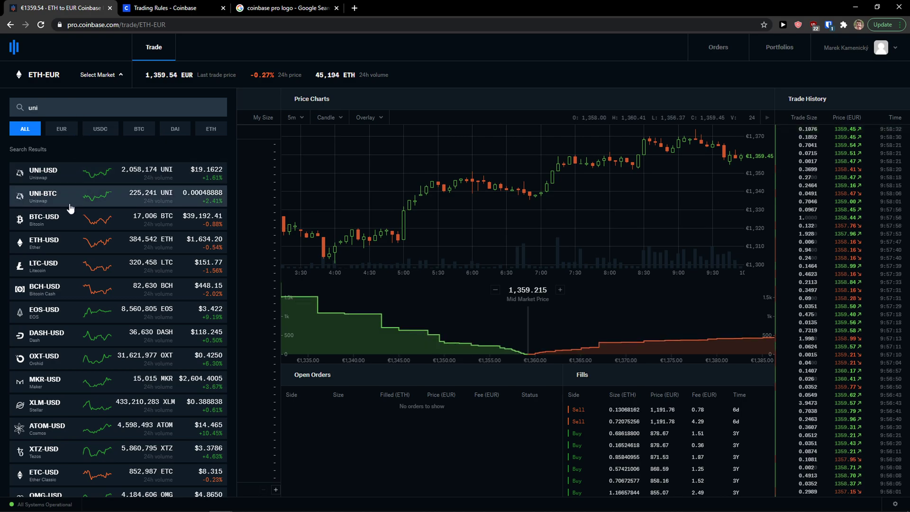
double_click(74, 105)
text(eth)
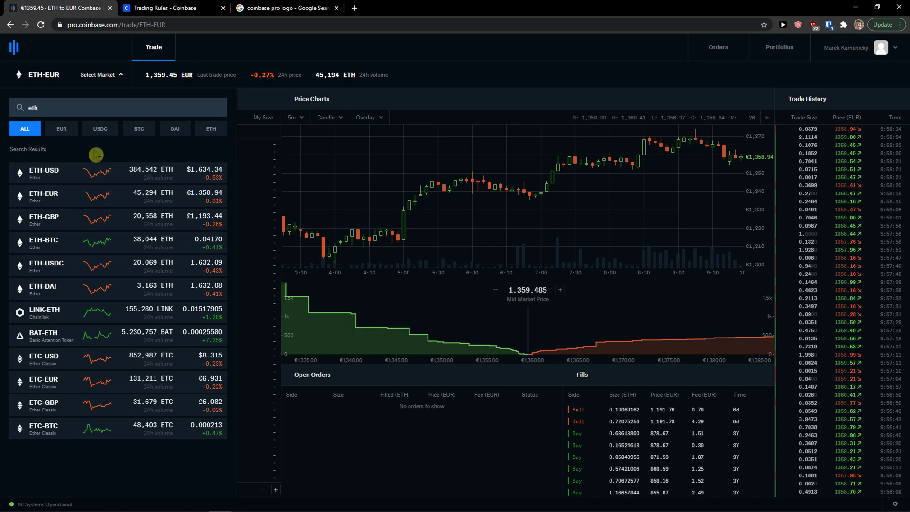
Step: Filter the markets by BTC, ETH, EUR and USDC quote currencies, then pick ETH-EUR
click(138, 136)
click(209, 132)
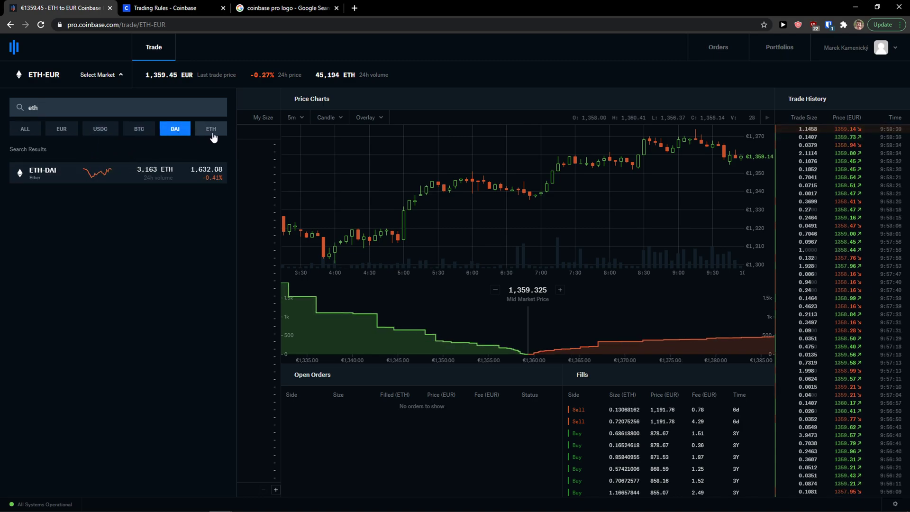
double_click(54, 107)
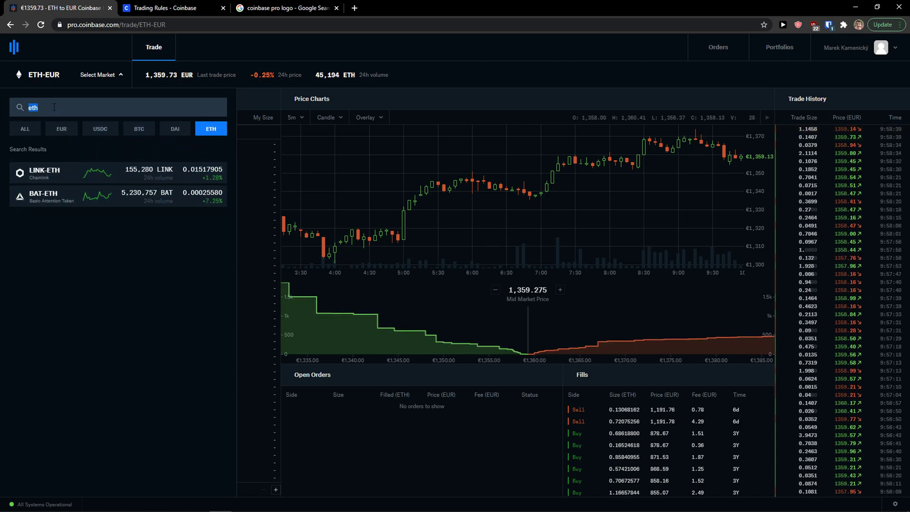
key(BackSpace)
click(62, 129)
click(210, 130)
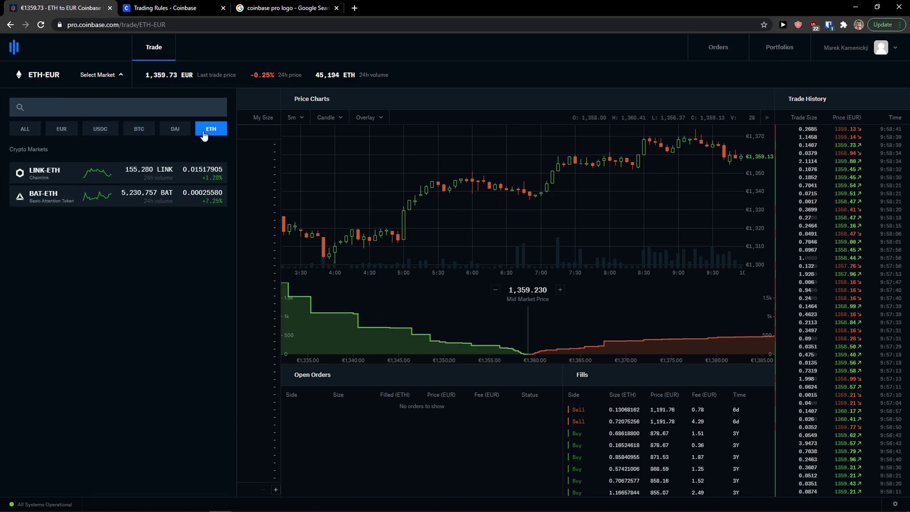
click(128, 138)
click(61, 130)
click(97, 131)
click(85, 109)
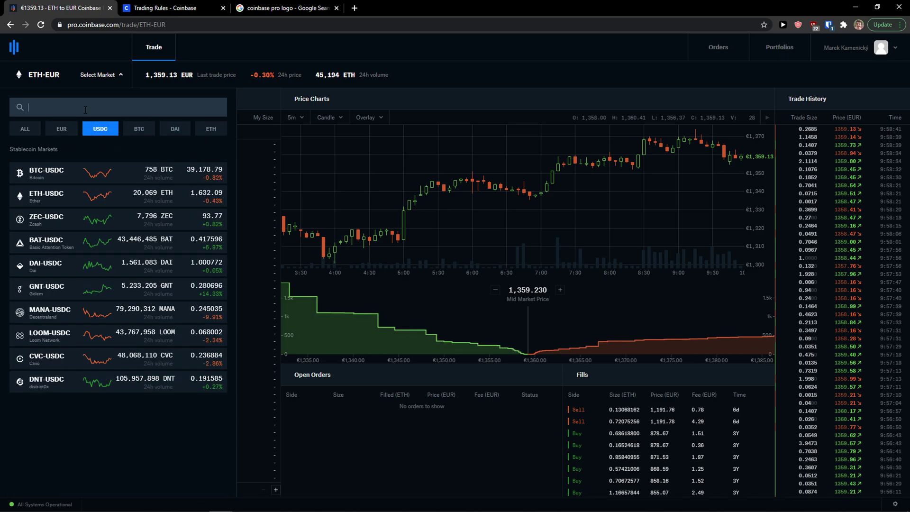
click(64, 133)
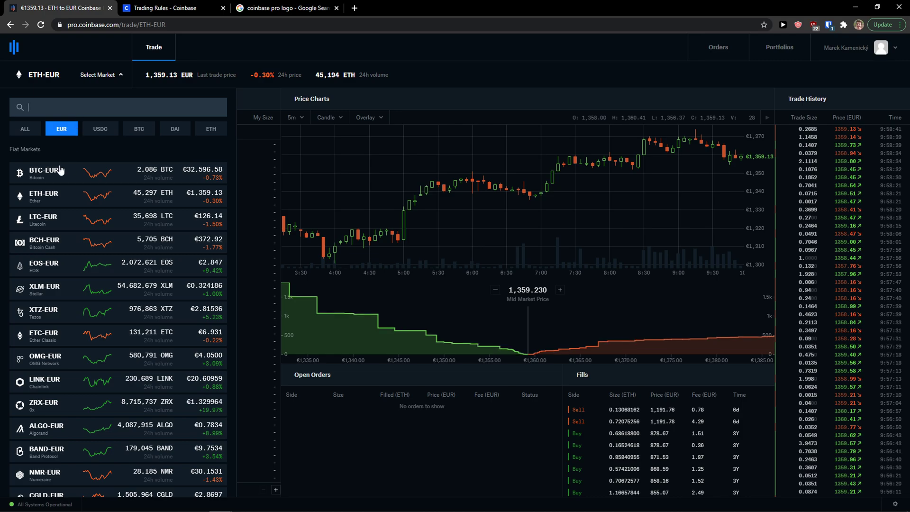
click(51, 203)
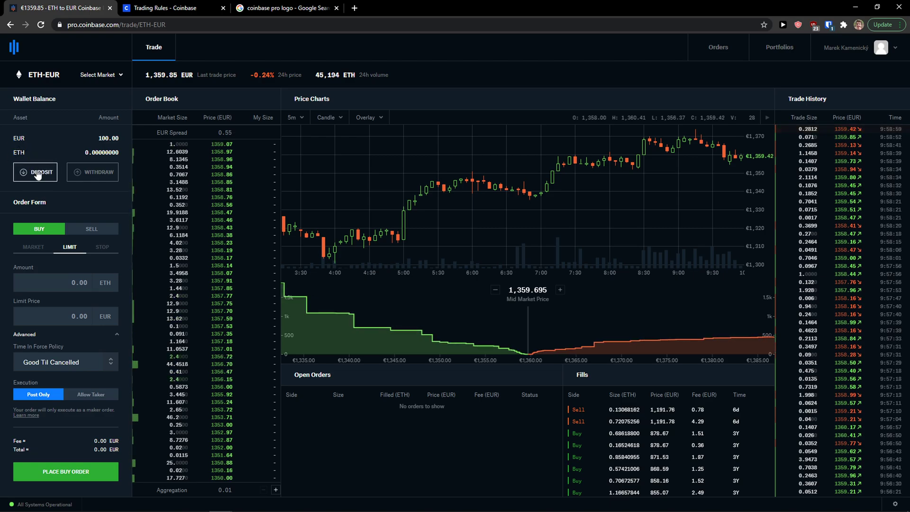
Step: Choose Deposit in Wallet Balance, pick EUR, and select the Coinbase.com transfer option
key(ctrl+plus)
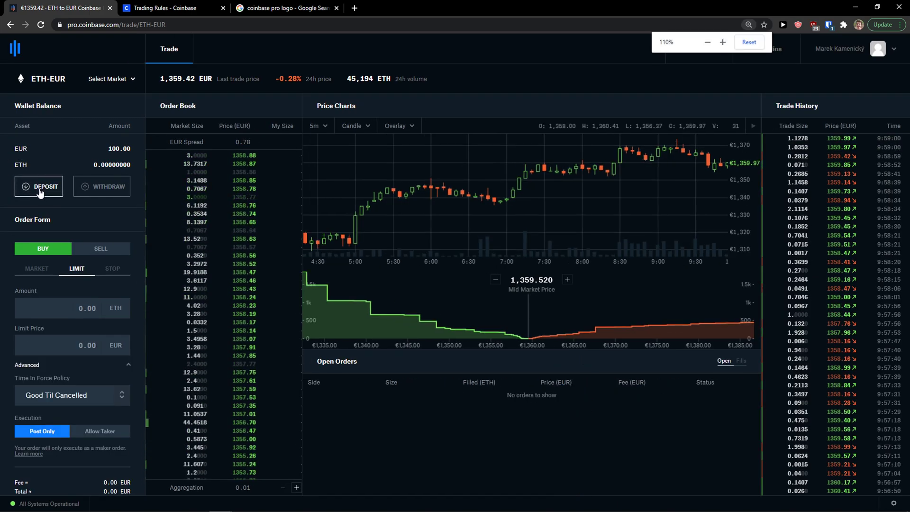
key(ctrl+minus)
click(39, 172)
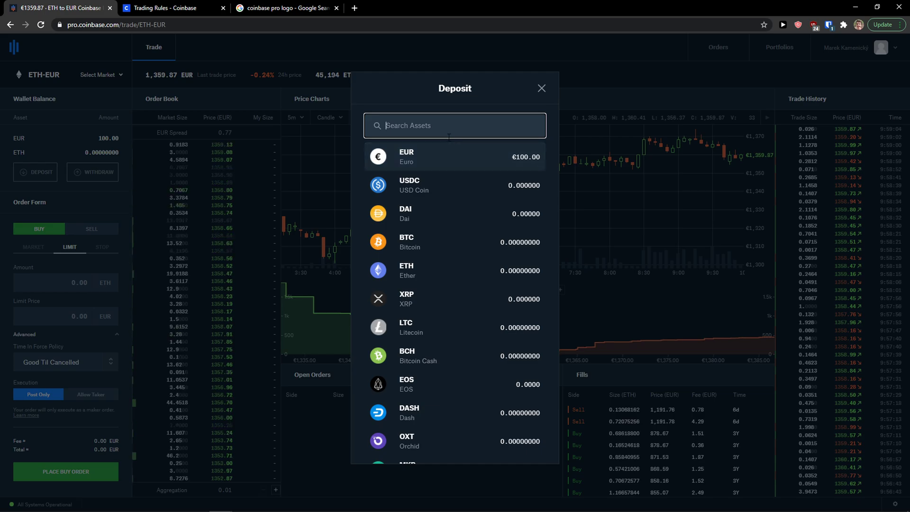
click(447, 163)
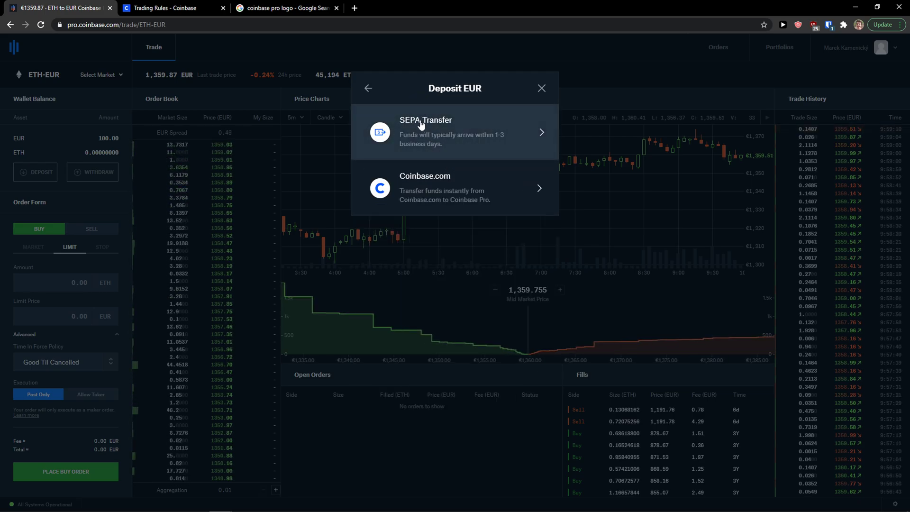
click(420, 190)
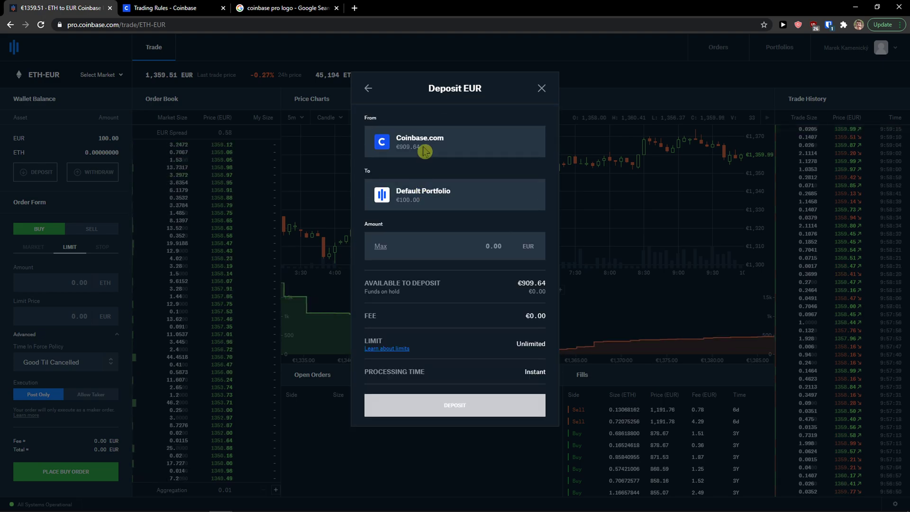
Step: Open coinbase.com in a new second tab, then go back to the Coinbase Pro tab
click(355, 7)
text(coinbase.com)
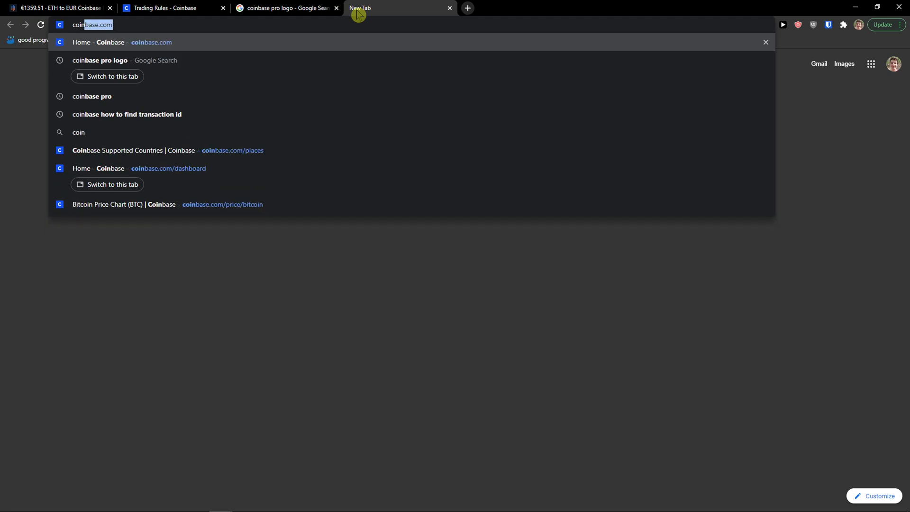
key(Return)
drag(358, 13, 142, 8)
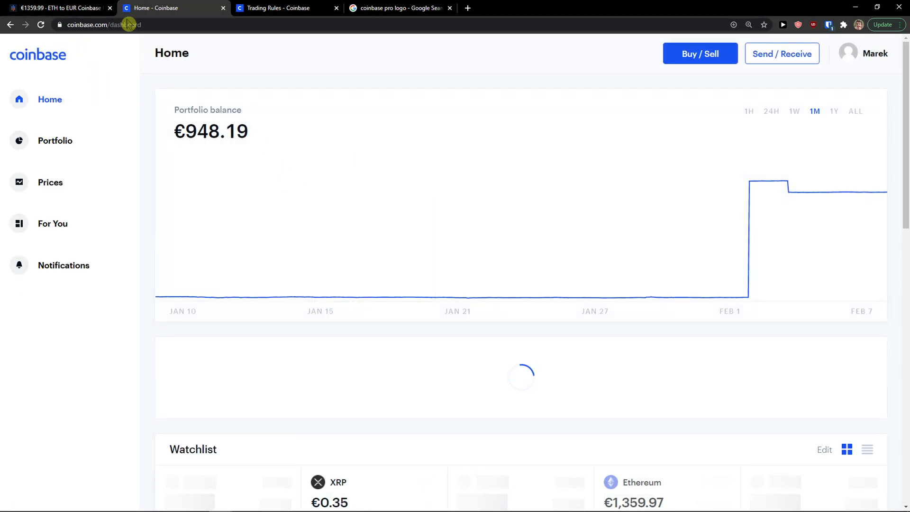
click(87, 5)
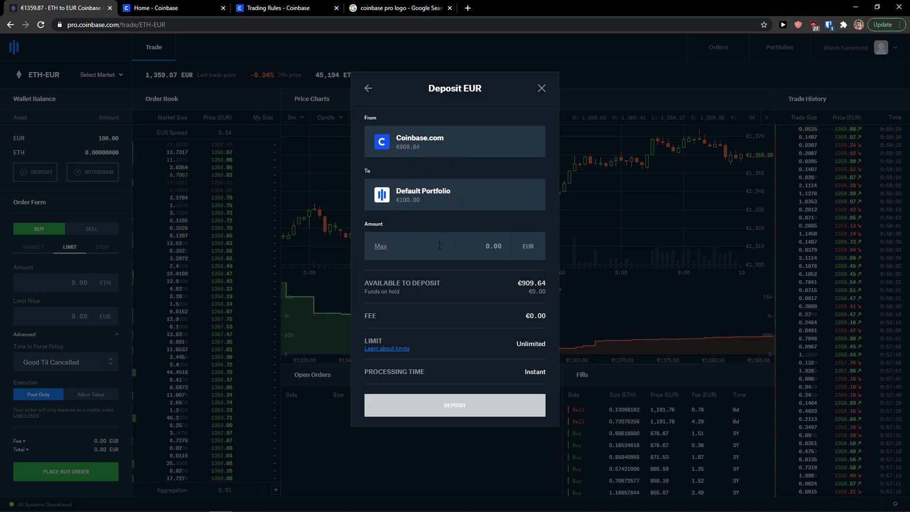
Step: Enter a 900 deposit amount, then back out and close the Deposit EUR dialog
click(477, 247)
text(900)
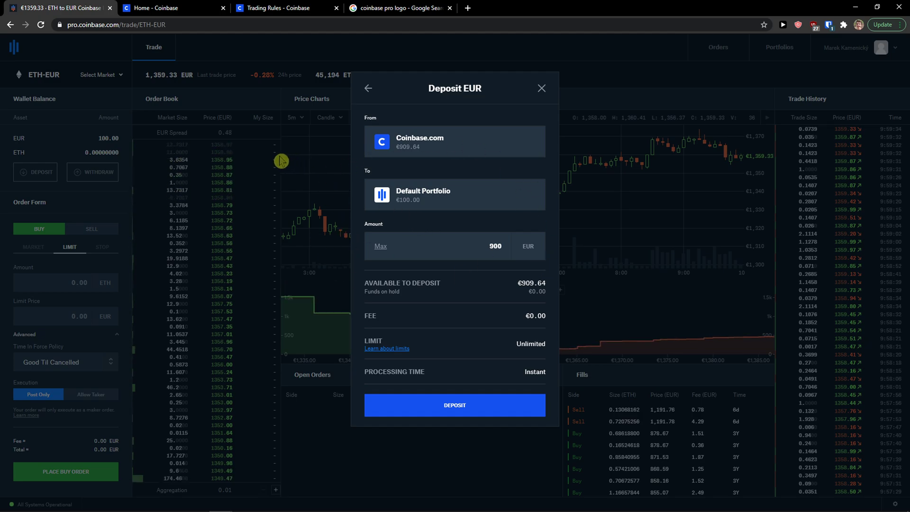
click(370, 91)
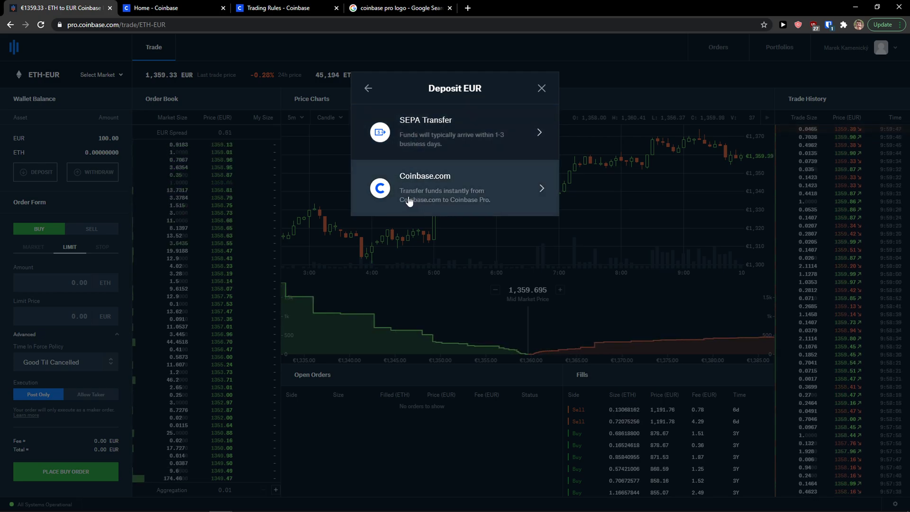
click(410, 229)
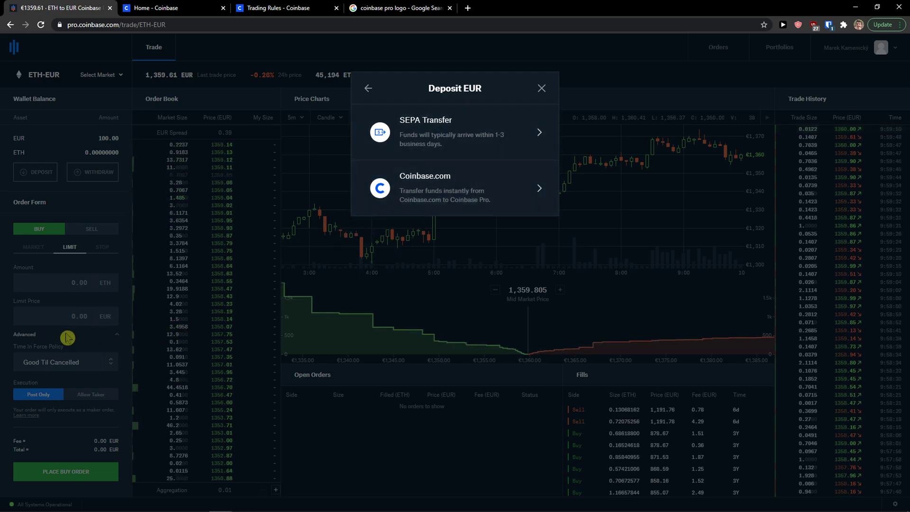
click(540, 89)
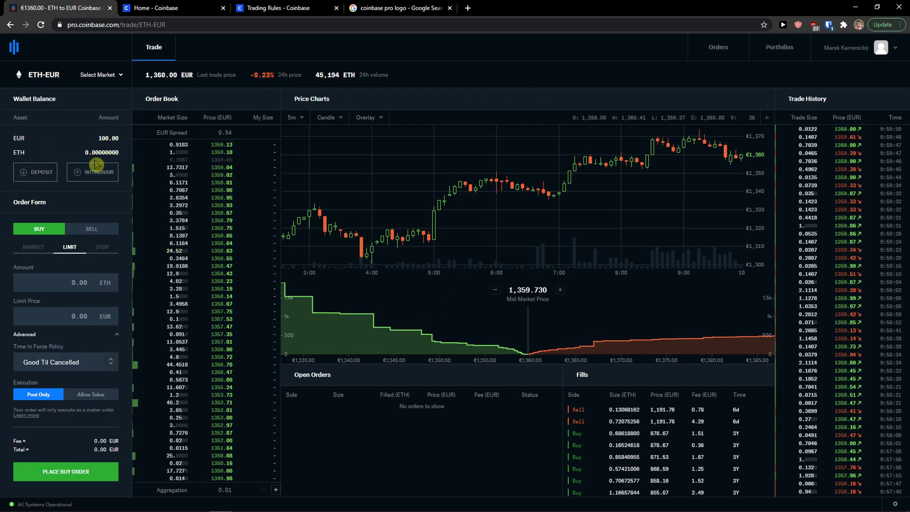
Step: Switch the order form to MARKET and enter 100 EUR as the buy amount
click(22, 249)
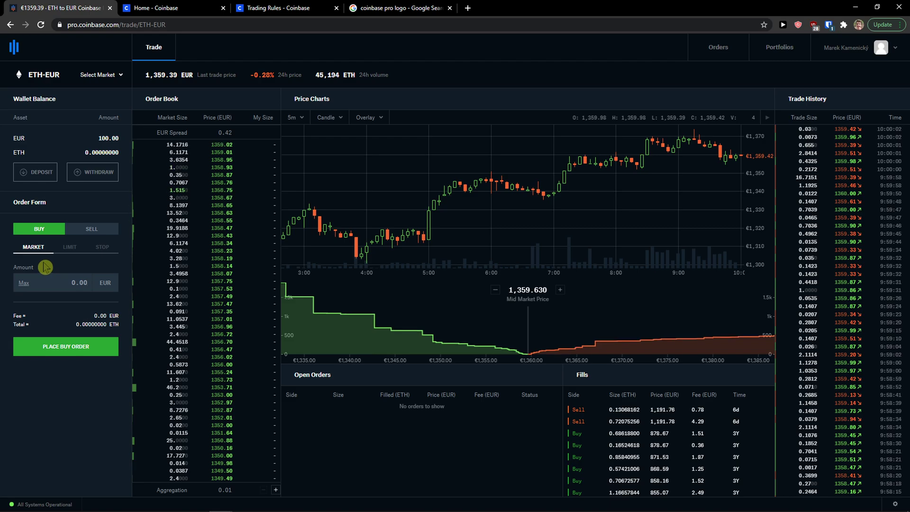
text(1)
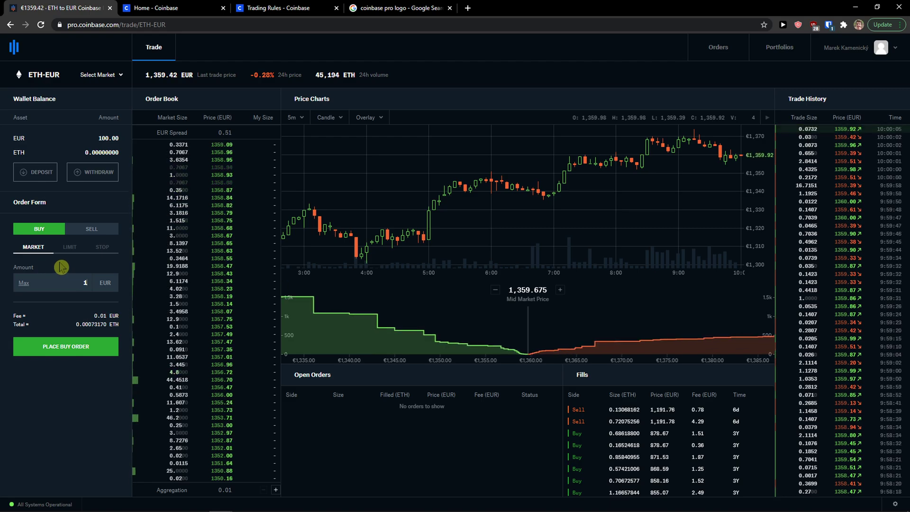
key(BackSpace)
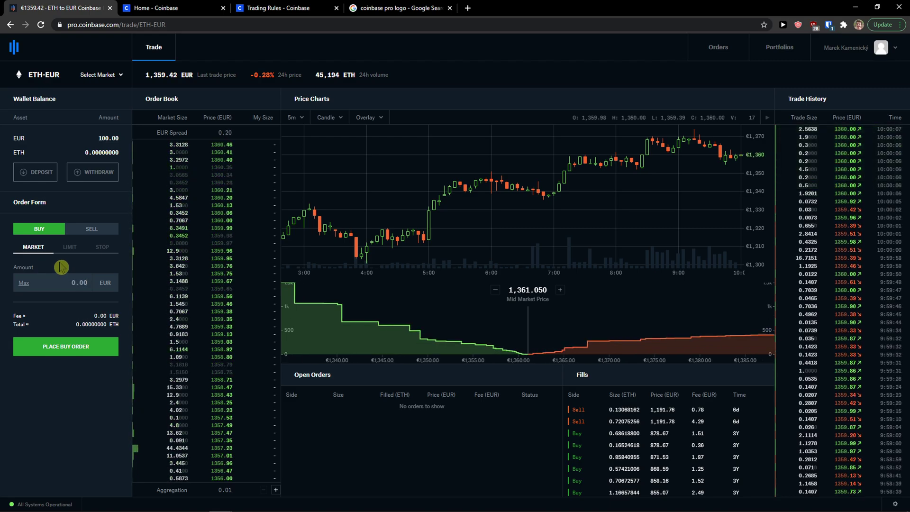
text(100)
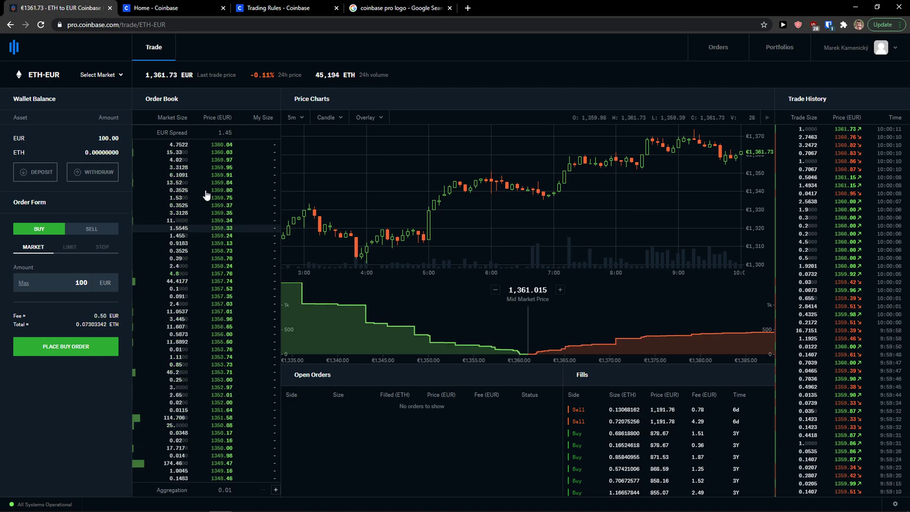
Step: Browse the Coinbase.com home dashboard and the portfolio of assets
click(171, 6)
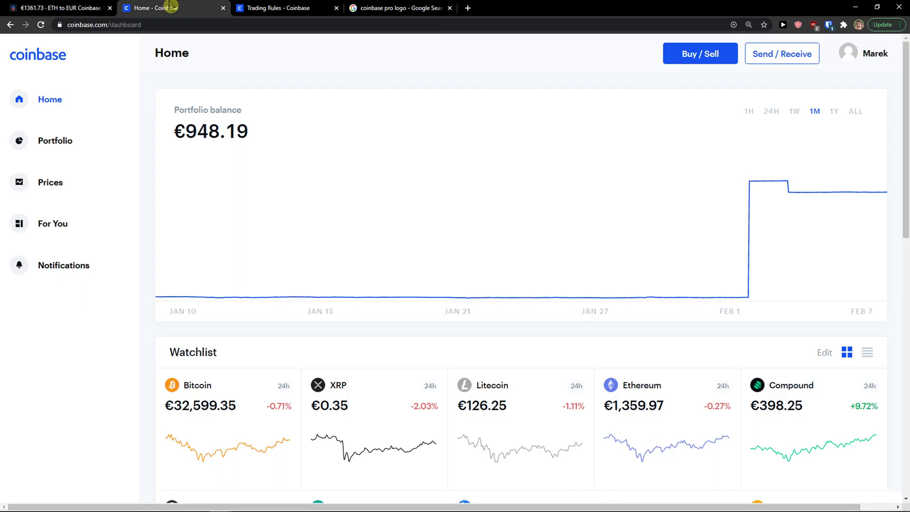
click(82, 138)
scroll(392, 224, down, 2)
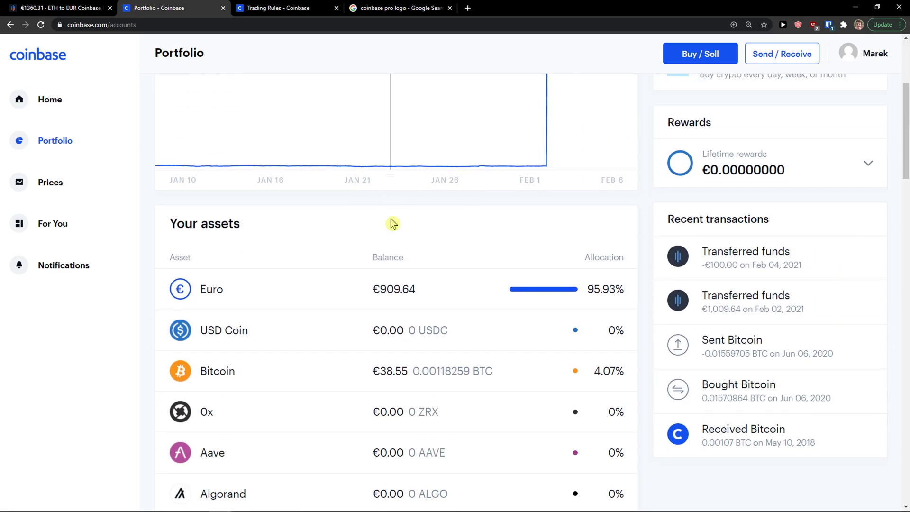
scroll(360, 228, down, 3)
scroll(319, 229, up, 5)
click(69, 112)
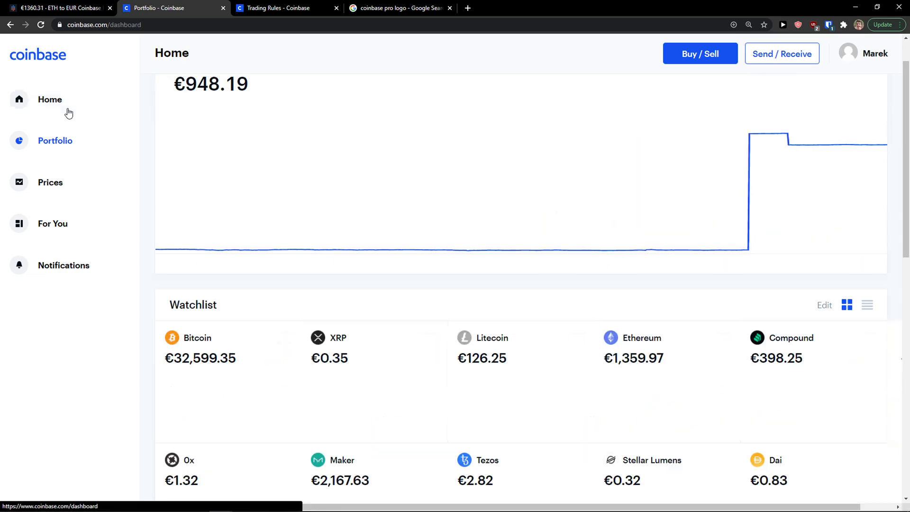
scroll(522, 308, down, 2)
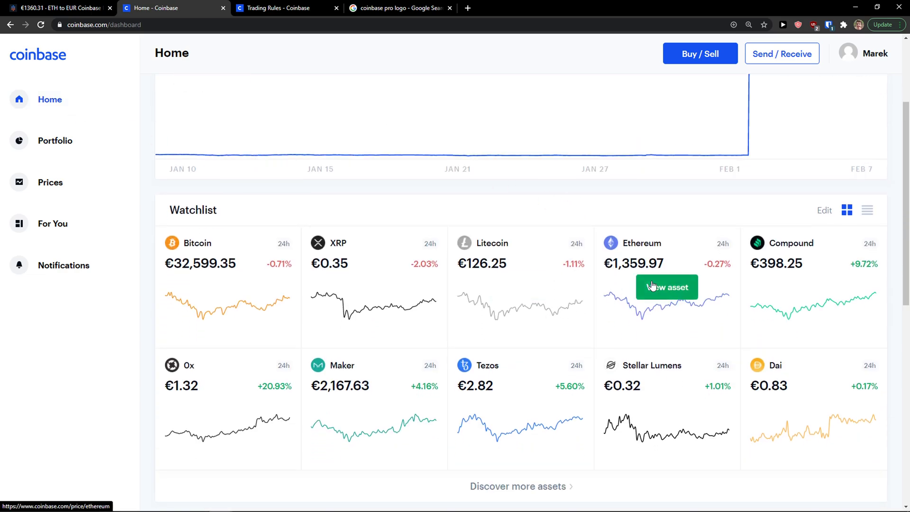
Step: Open Ethereum on Coinbase.com, enter €100 for a buy preview, and return to Coinbase Pro
click(652, 285)
scroll(730, 308, down, 1)
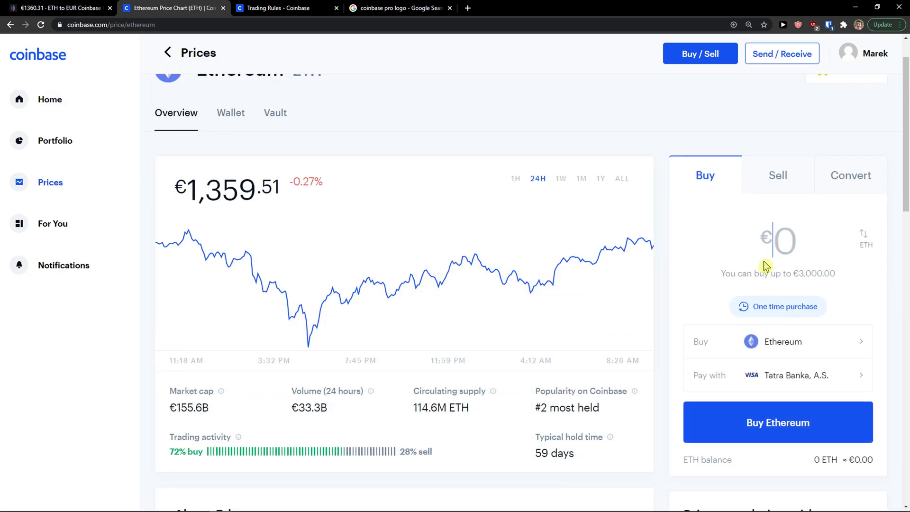
text(100)
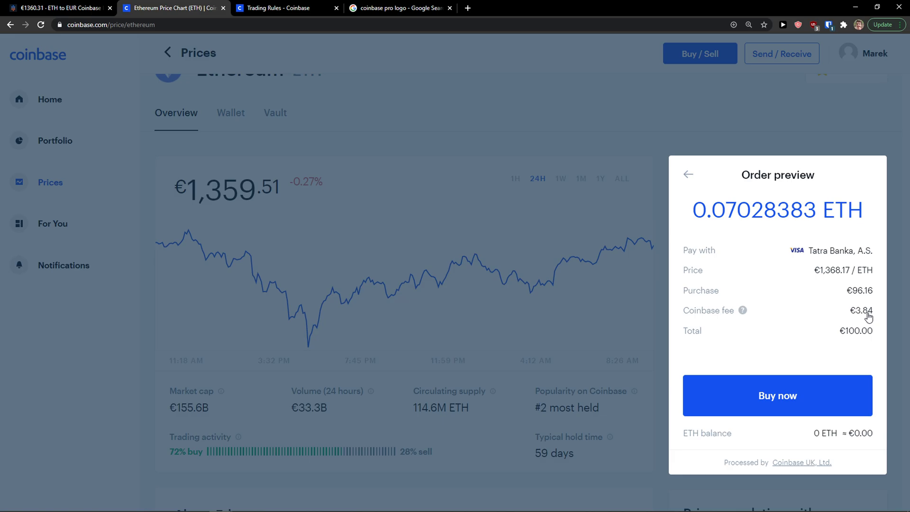
click(57, 8)
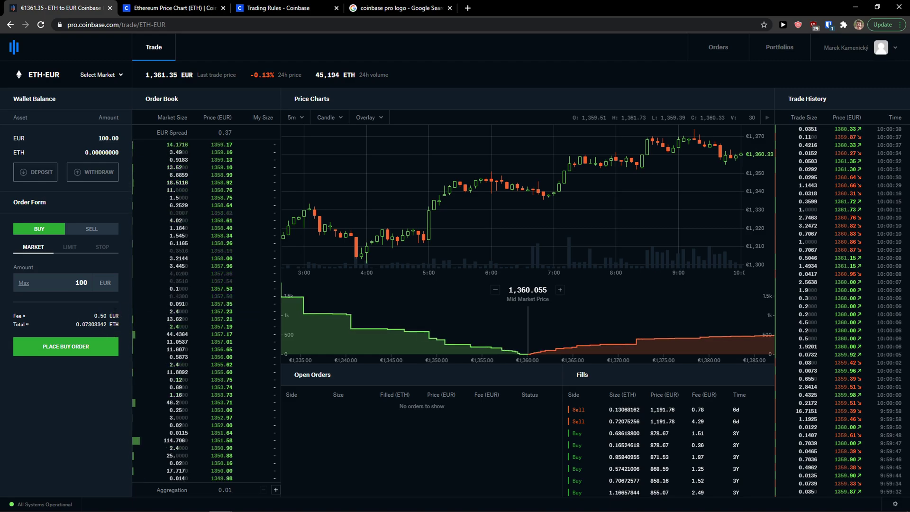
Step: Compare the 0.50 EUR Pro fee with the Coinbase preview, then place a €25 ETH market buy
click(94, 315)
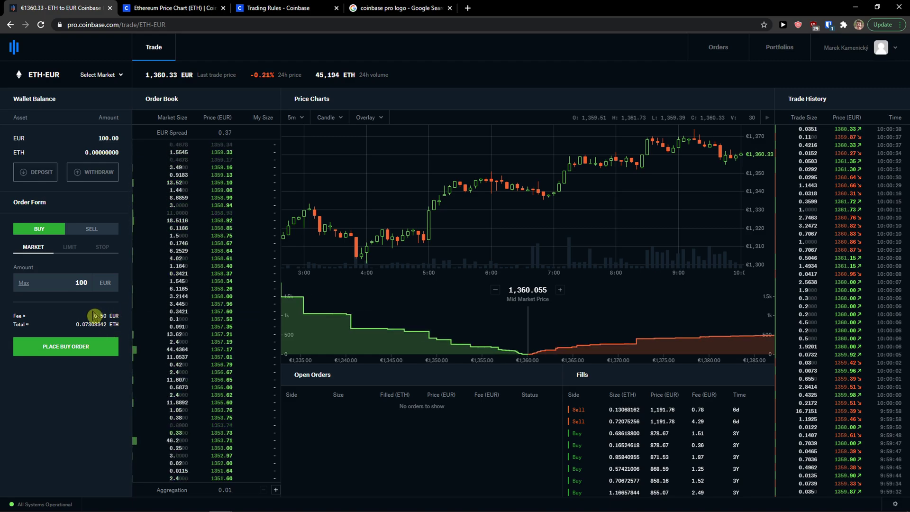
click(128, 8)
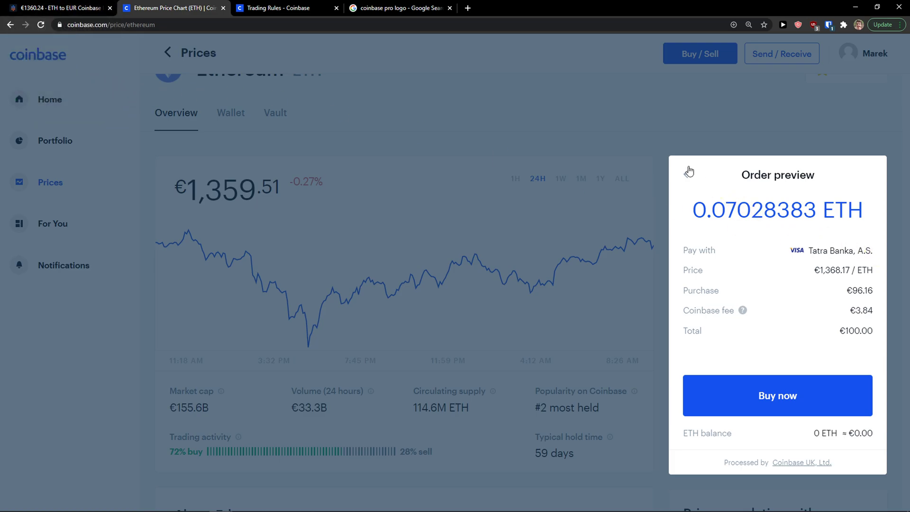
click(95, 7)
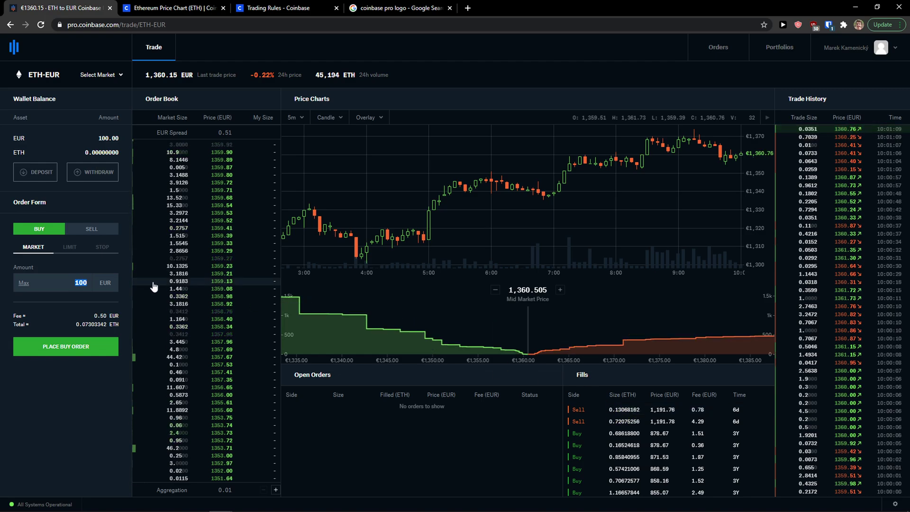
text(25)
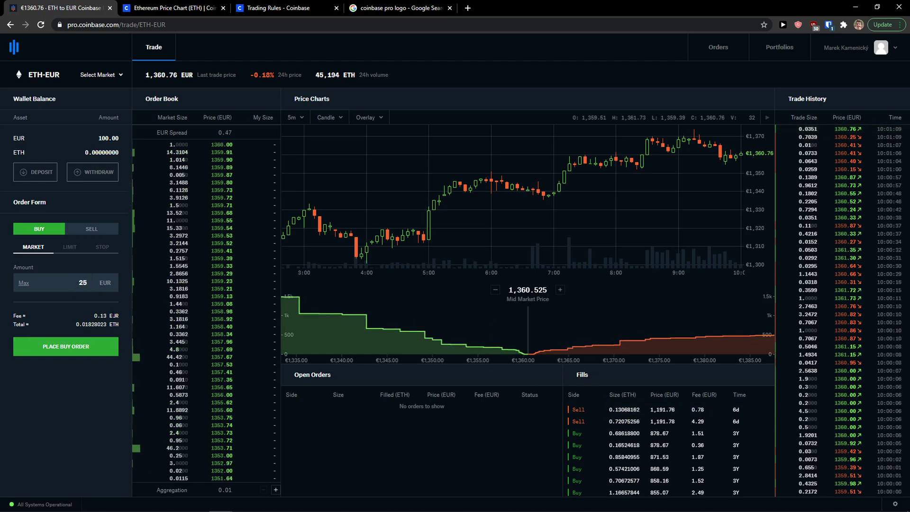
click(83, 346)
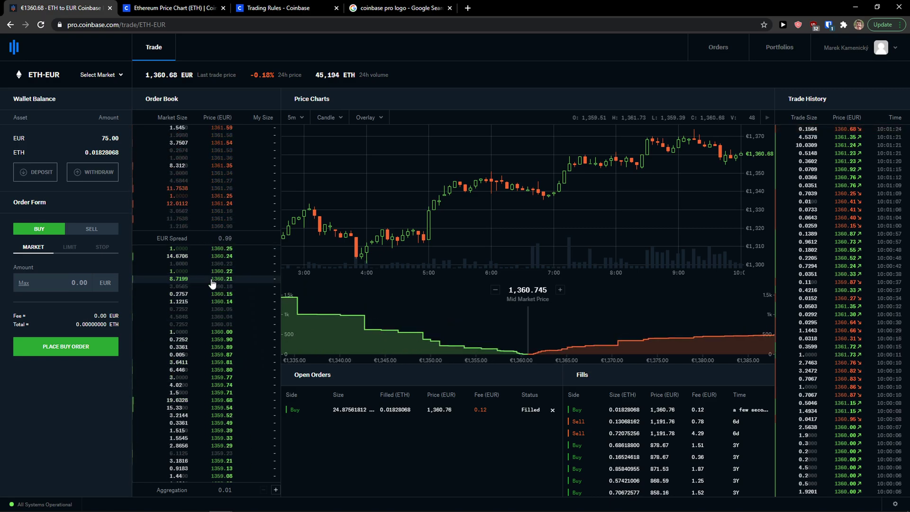
Step: Switch to a LIMIT buy with amount 1 ETH and limit price 100 EUR
click(68, 250)
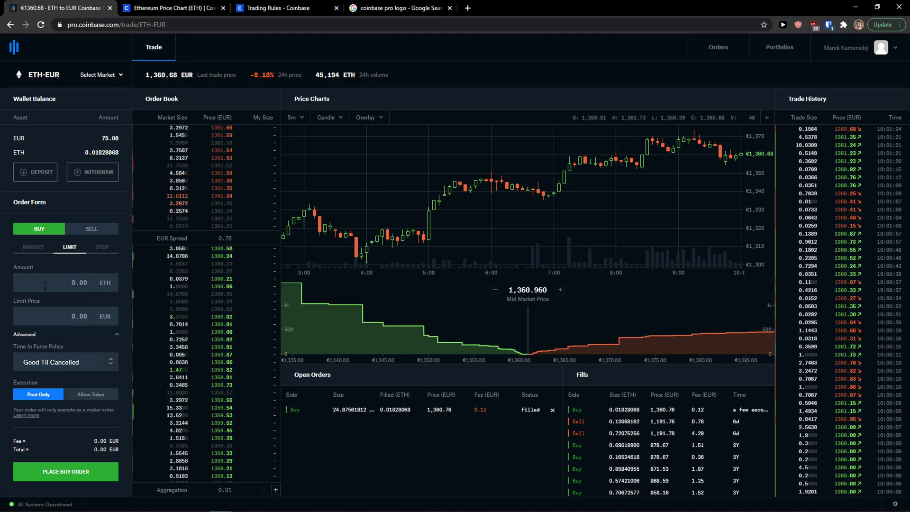
click(63, 289)
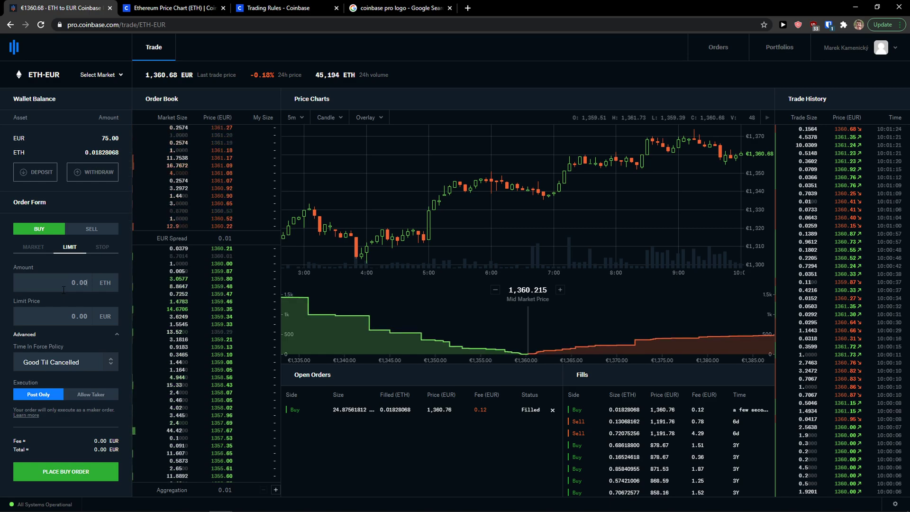
text(1)
click(72, 320)
text(100)
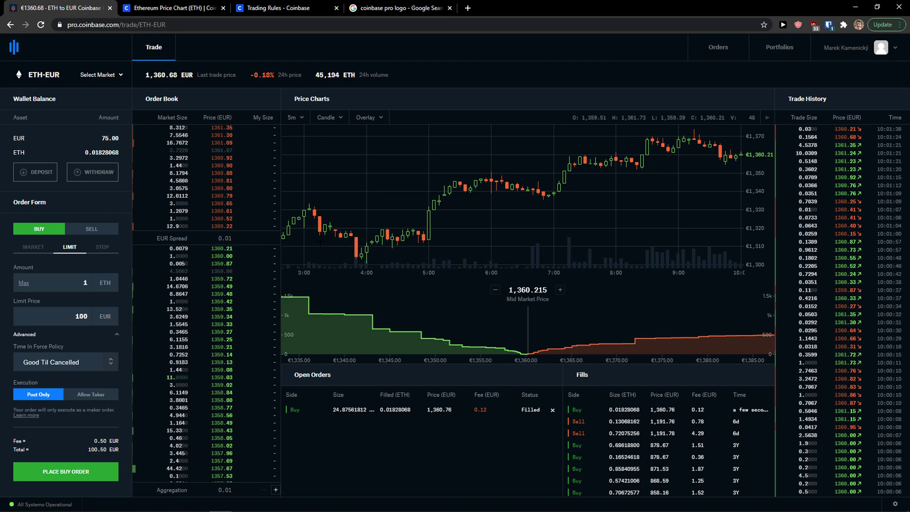
Step: Read and highlight the Limit Order definition on the Coinbase Trading Rules page
click(198, 8)
click(297, 8)
drag(296, 8, 183, 8)
scroll(260, 316, up, 10)
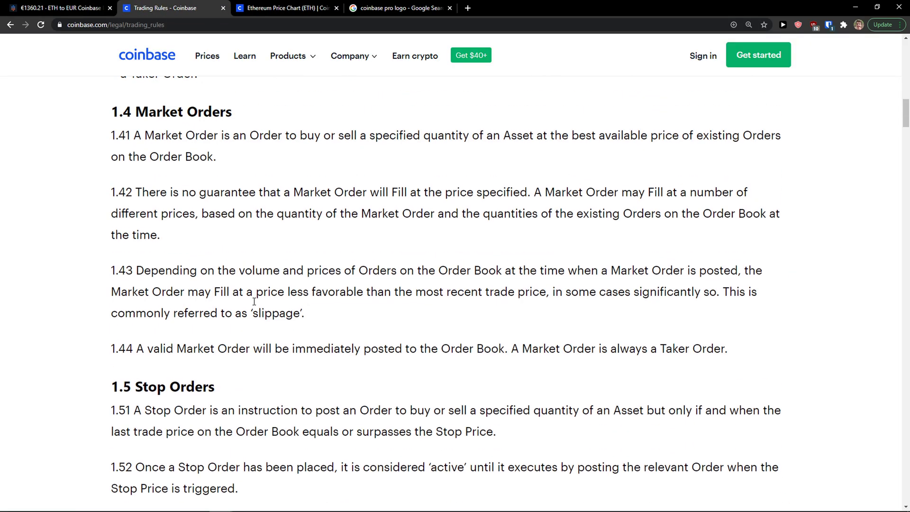
scroll(261, 316, up, 5)
key(ctrl+1)
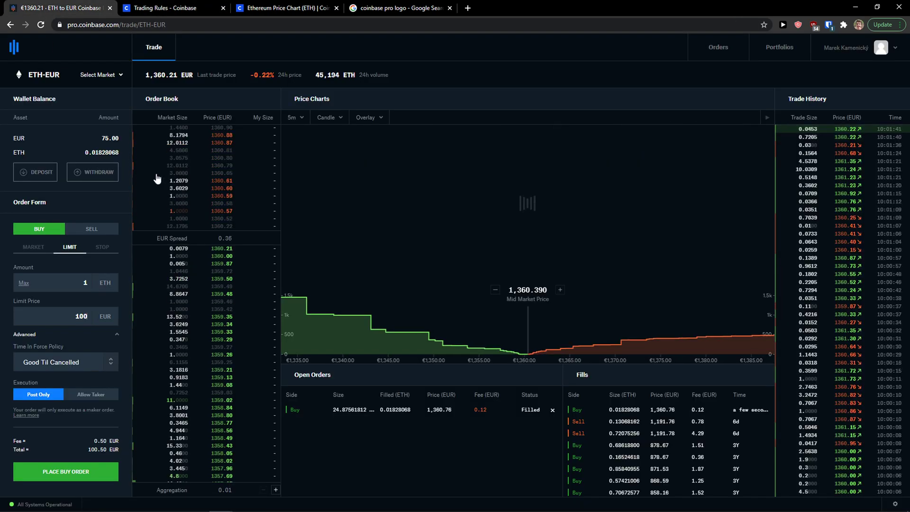
key(ctrl+2)
scroll(178, 319, down, 3)
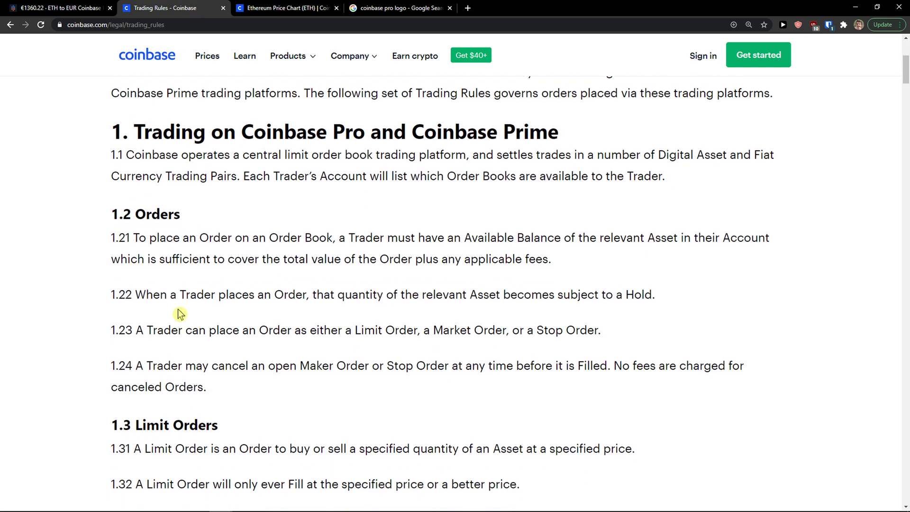
scroll(232, 298, down, 1)
drag(134, 354, 315, 358)
drag(376, 359, 633, 351)
scroll(648, 360, down, 1)
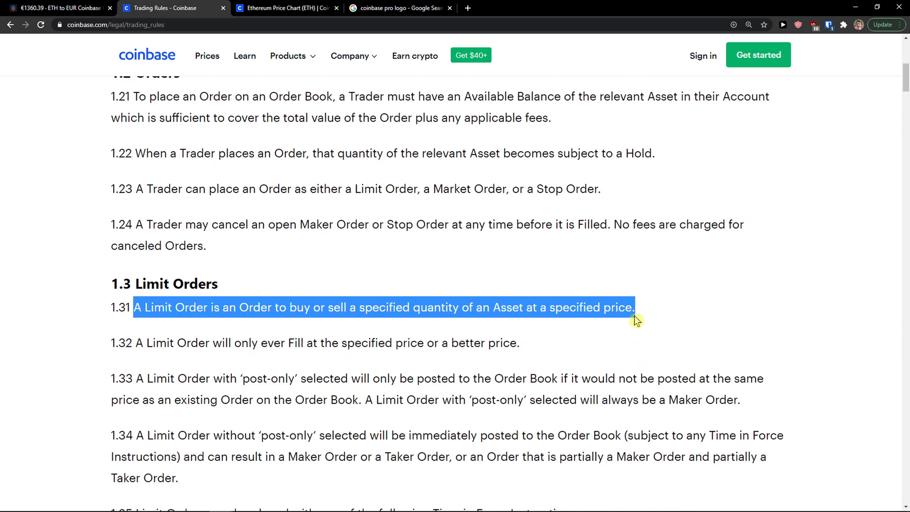
click(52, 8)
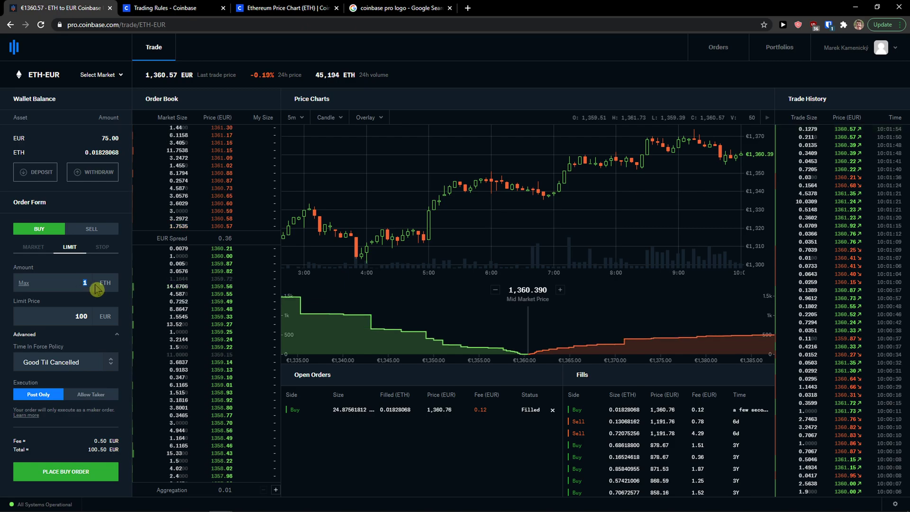
Step: Edit the limit price and amount to 0.99999999 ETH, and review the Good Til Cancelled time-in-force
click(68, 314)
drag(67, 314, 106, 314)
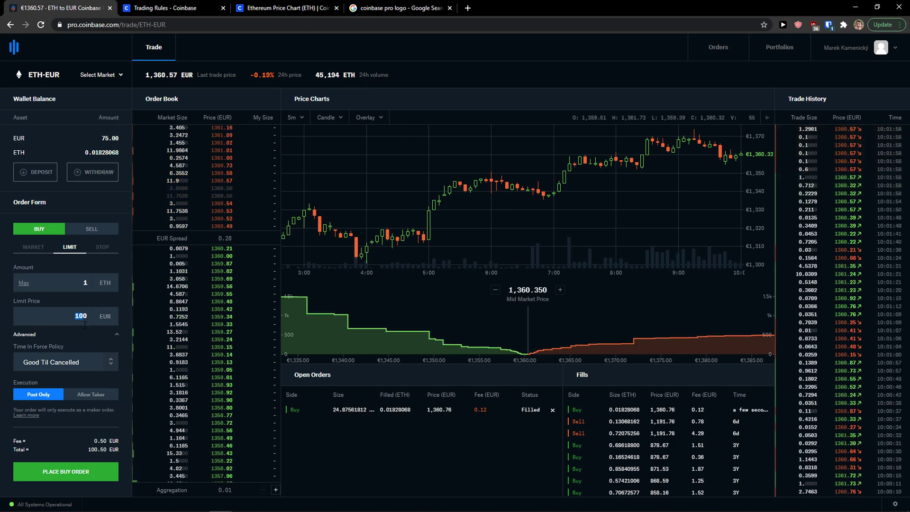
click(87, 287)
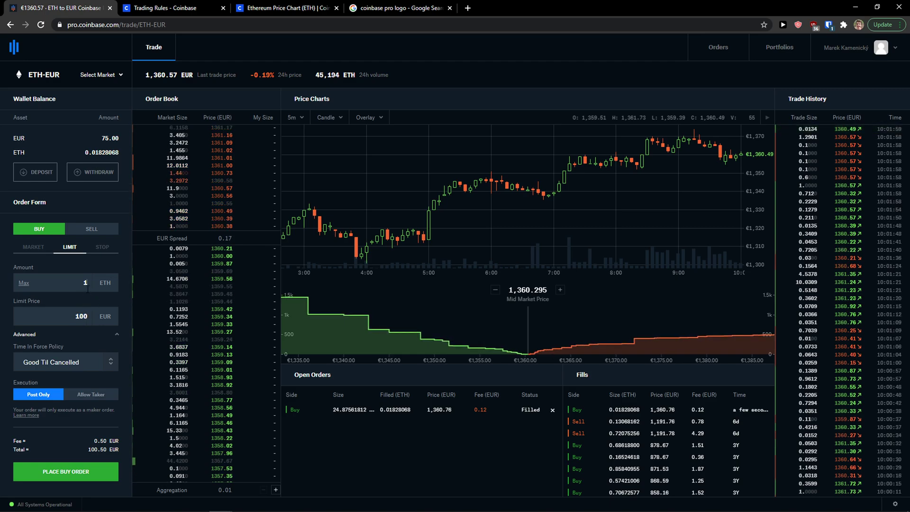
scroll(87, 287, down, 1)
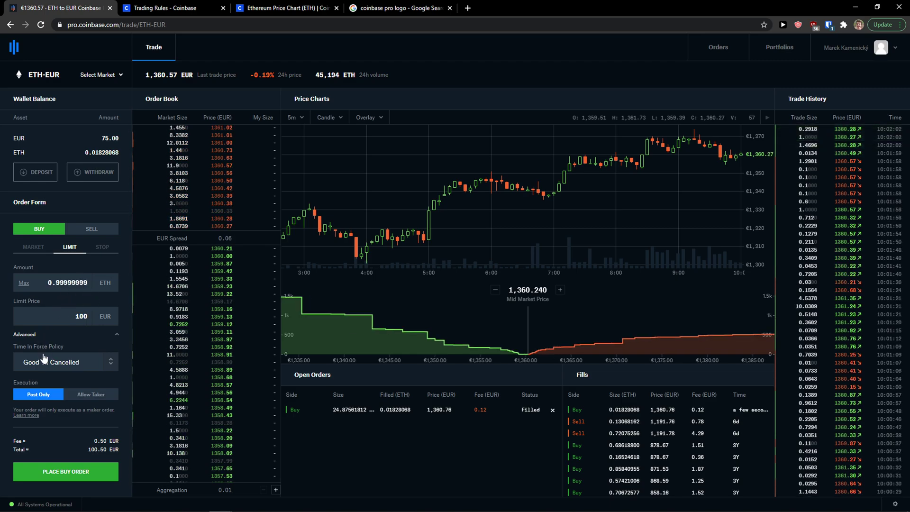
click(67, 362)
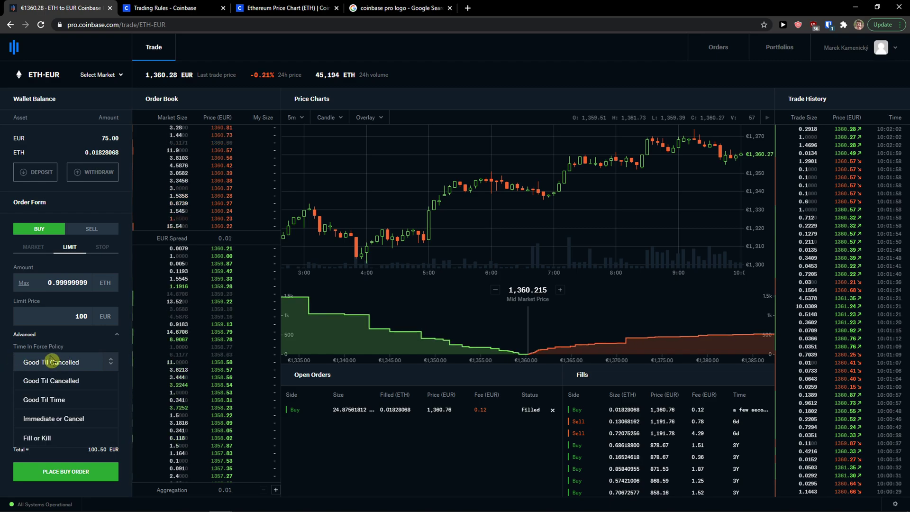
click(161, 7)
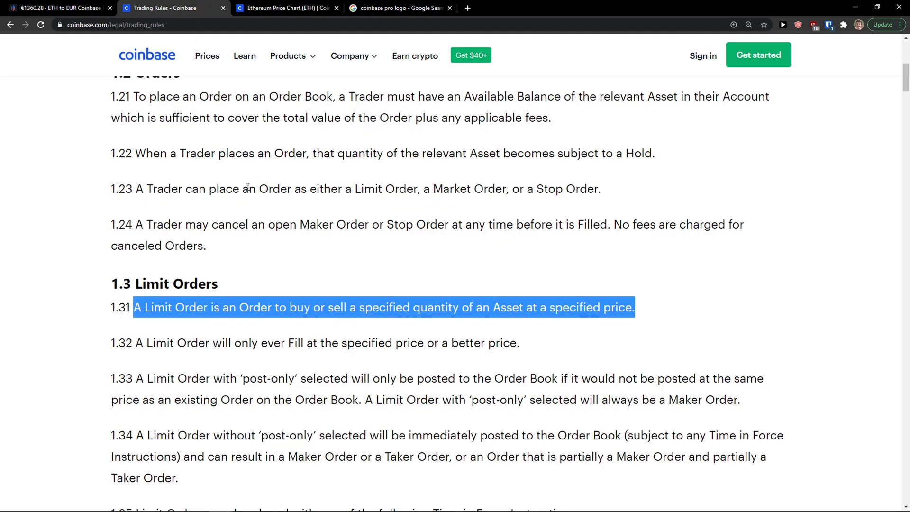
scroll(219, 173, down, 9)
scroll(219, 174, down, 2)
click(57, 7)
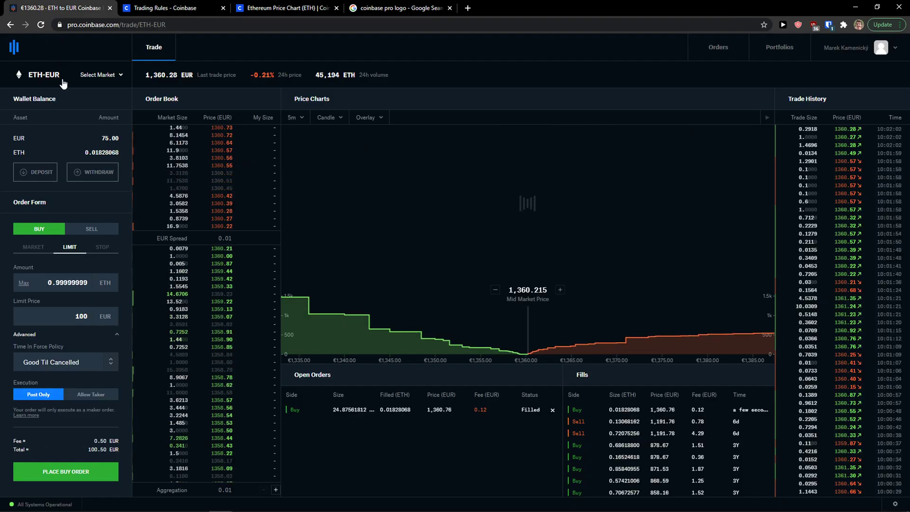
Step: Switch to a STOP order and read the Stop Order definition in the Trading Rules
click(104, 247)
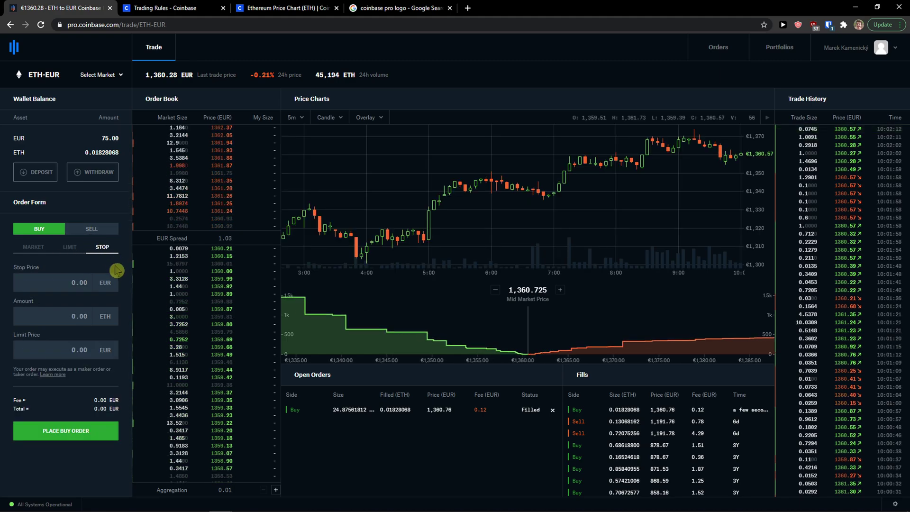
click(279, 11)
click(190, 7)
scroll(227, 276, down, 6)
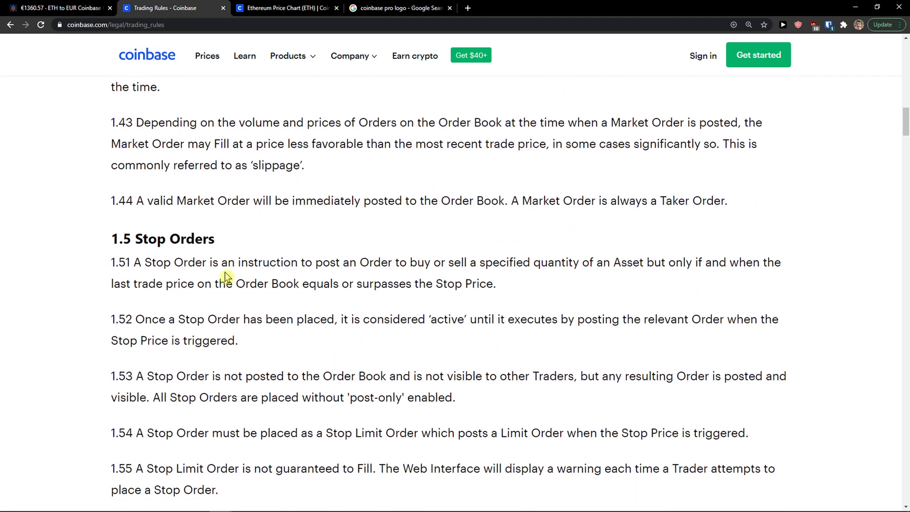
scroll(126, 80, down, 2)
scroll(147, 218, up, 1)
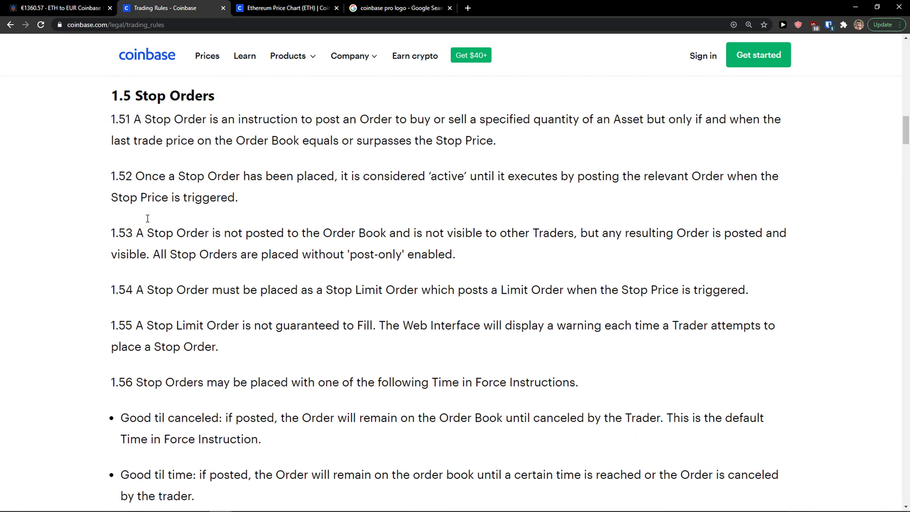
scroll(147, 218, down, 8)
scroll(148, 219, down, 15)
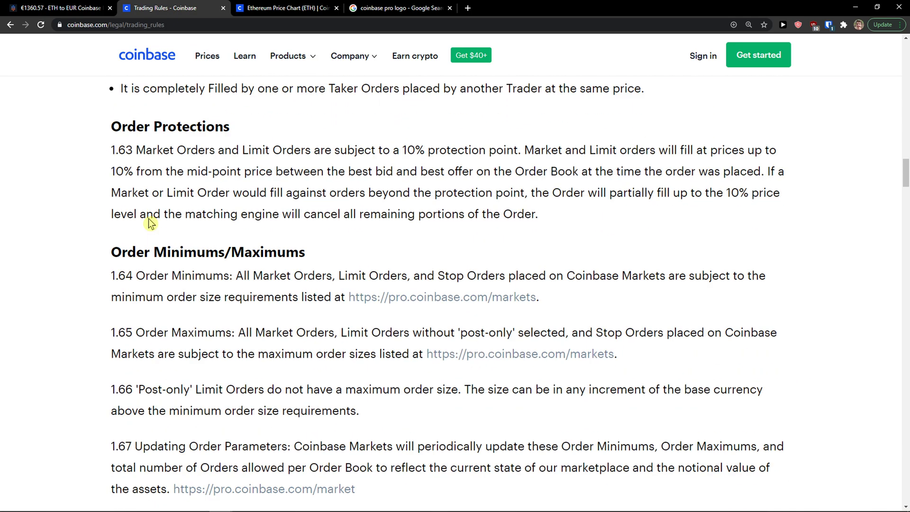
scroll(149, 217, up, 15)
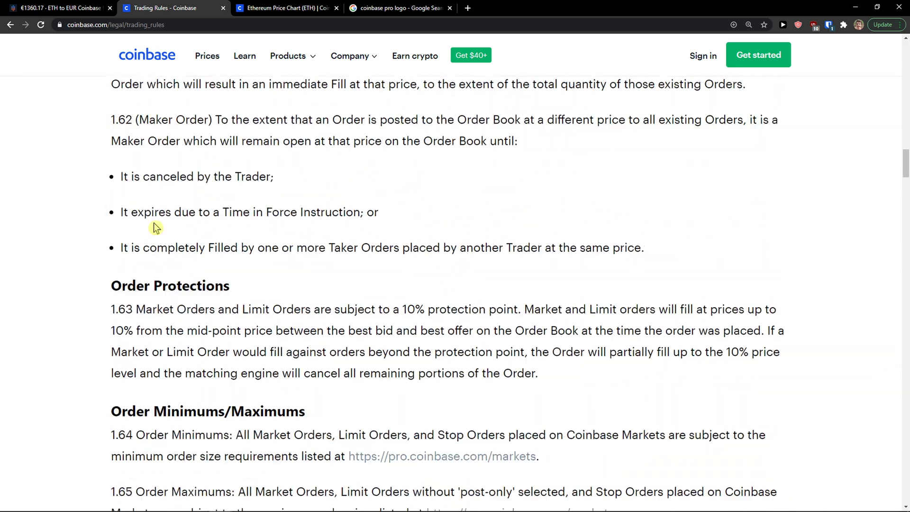
scroll(154, 226, up, 5)
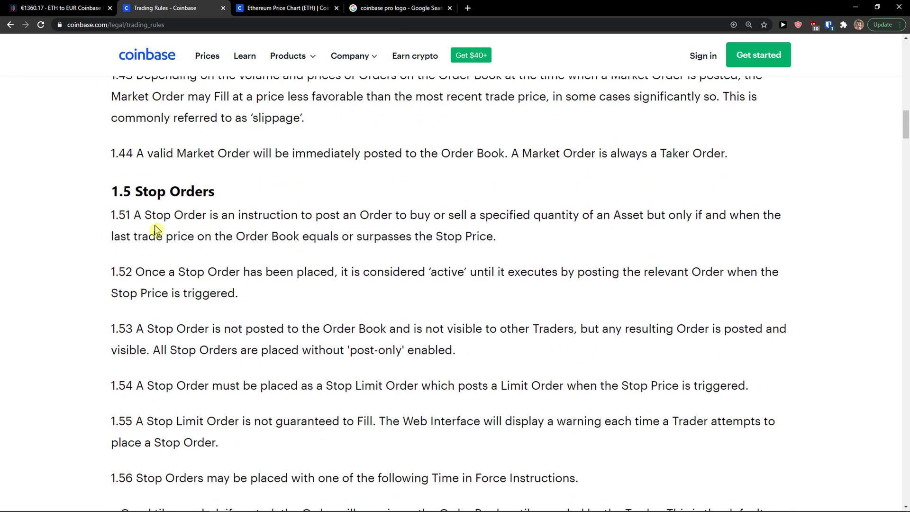
drag(153, 223, 678, 233)
drag(738, 231, 496, 238)
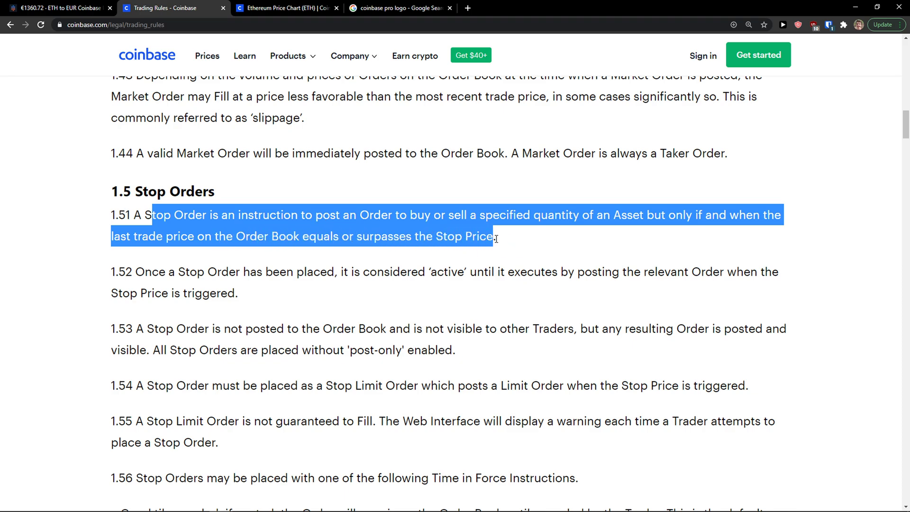
click(57, 8)
Step: Enter stop price 100 EUR, amount 1 ETH and limit price 100 EUR
click(72, 281)
text(100)
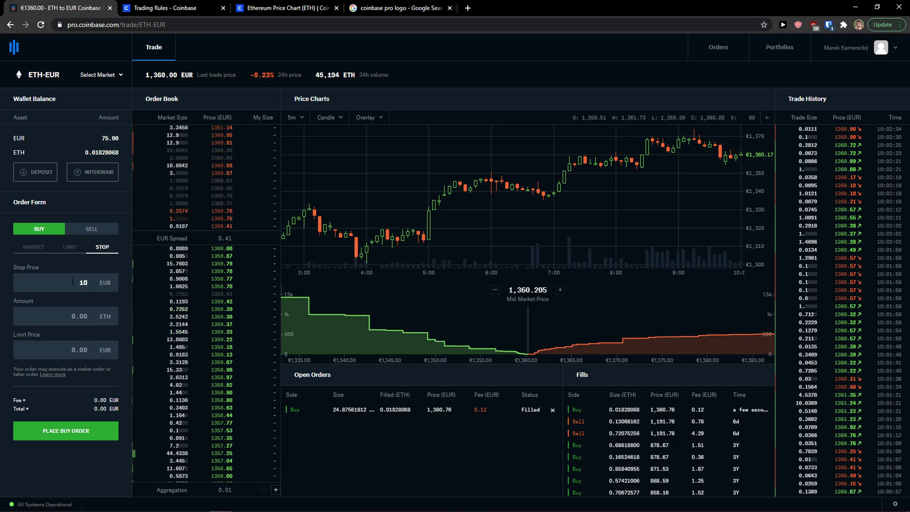
click(80, 315)
text(1)
click(75, 343)
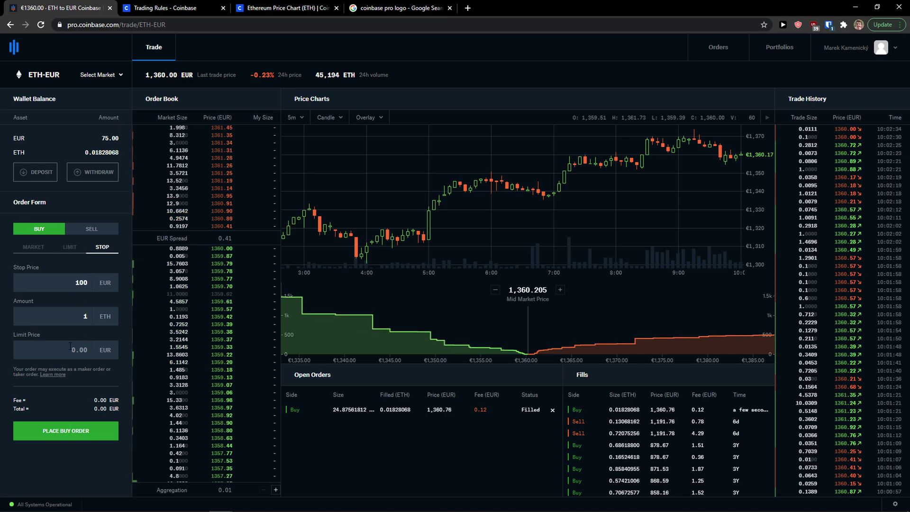
text(100)
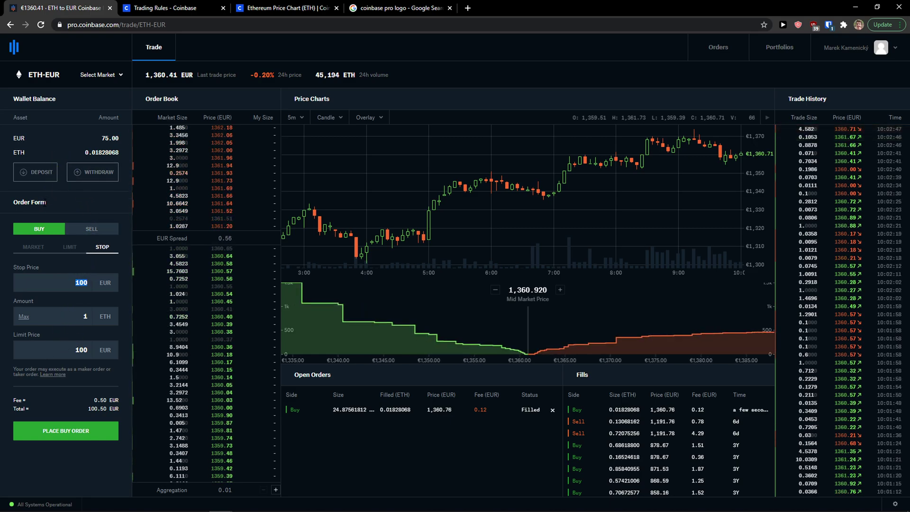
Step: Set up a MARKET sell of ETH and highlight the 679.92 EUR estimated fee
click(30, 247)
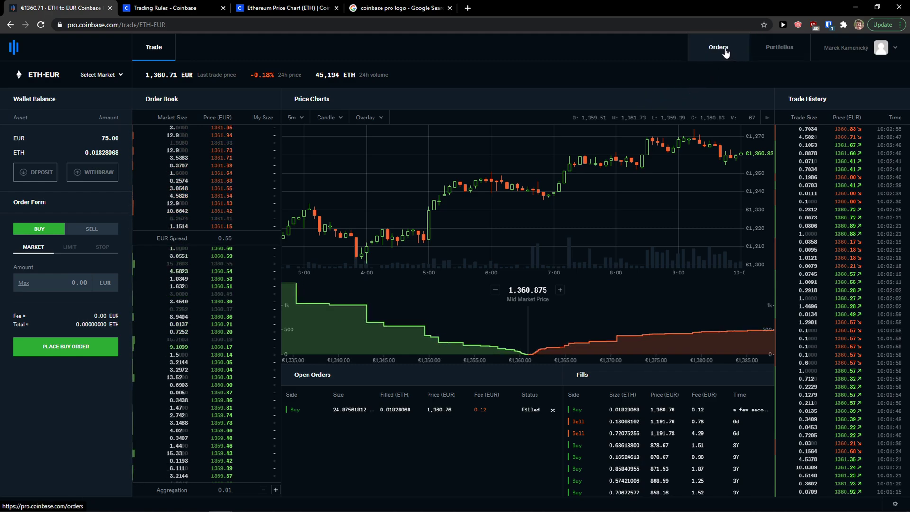
click(99, 229)
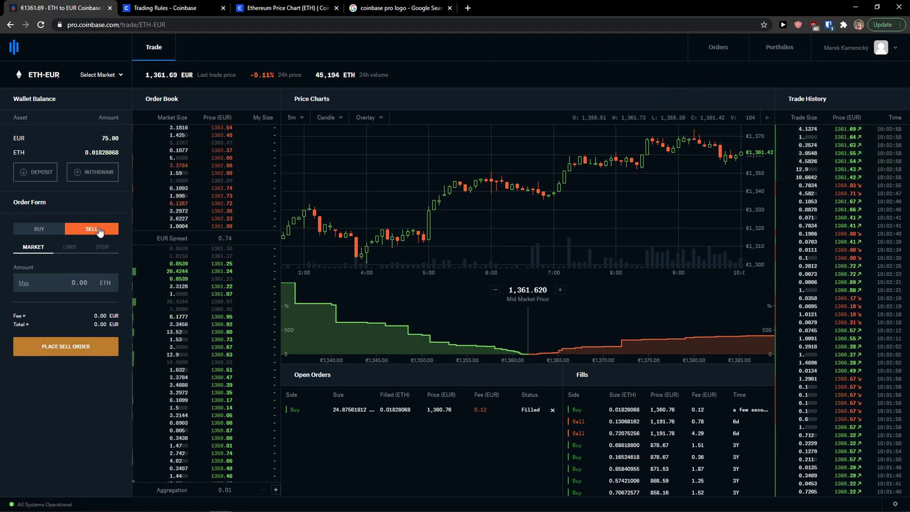
click(74, 251)
click(103, 251)
click(33, 249)
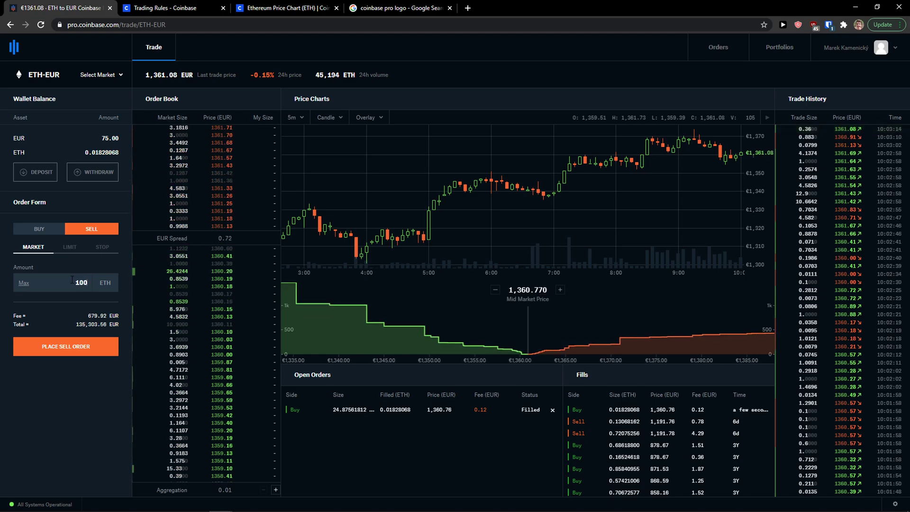
drag(101, 316, 86, 316)
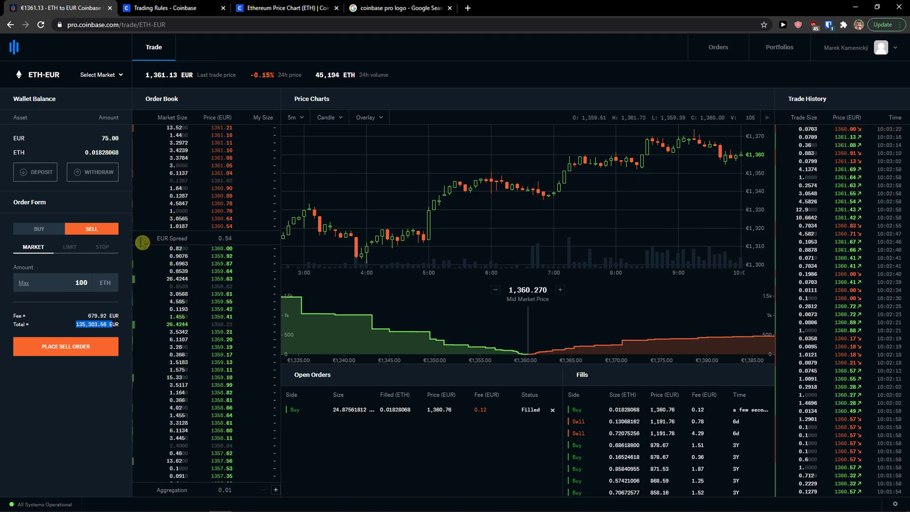
Step: Start a EUR withdrawal and view the Coinbase.com destination option
click(102, 174)
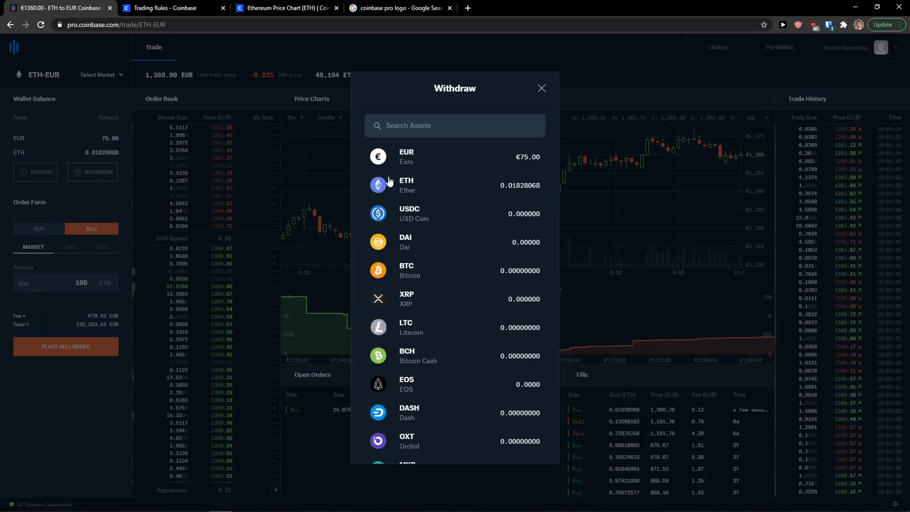
click(473, 163)
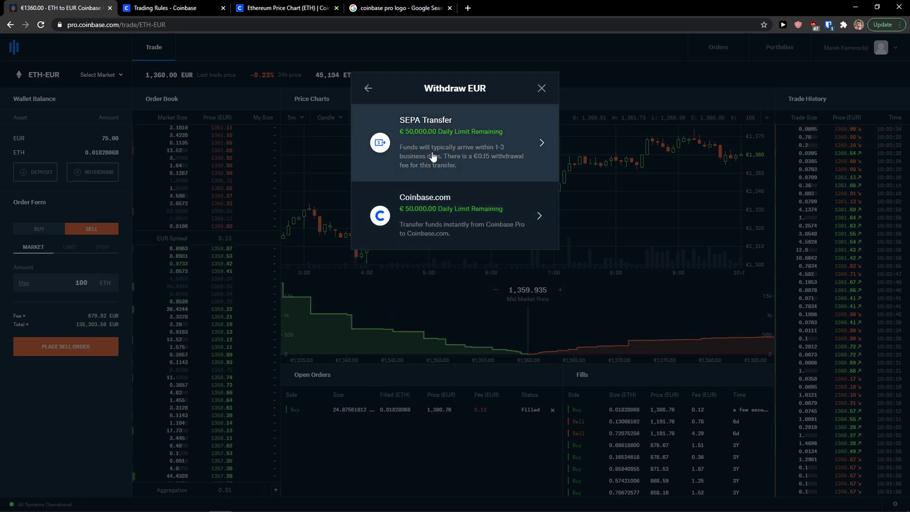
click(499, 226)
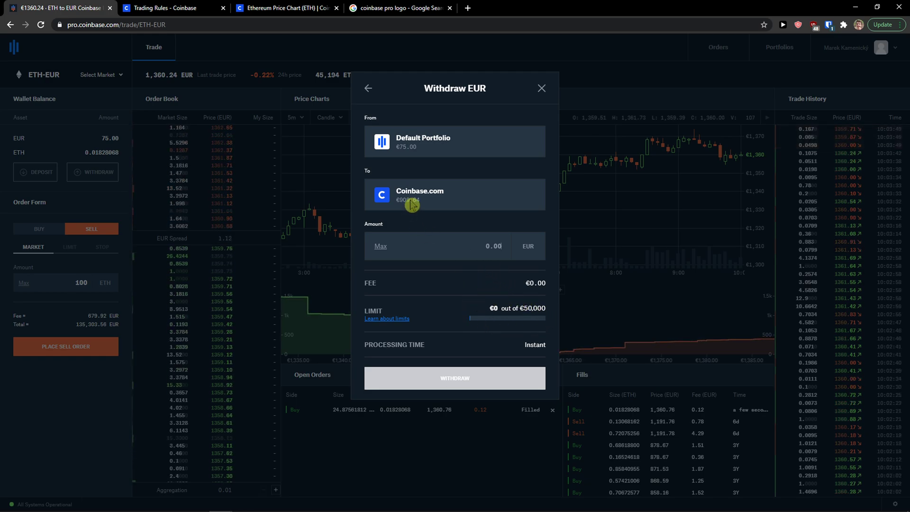
Step: Check the SEPA transfer option, then close the withdrawal without withdrawing anything
click(368, 90)
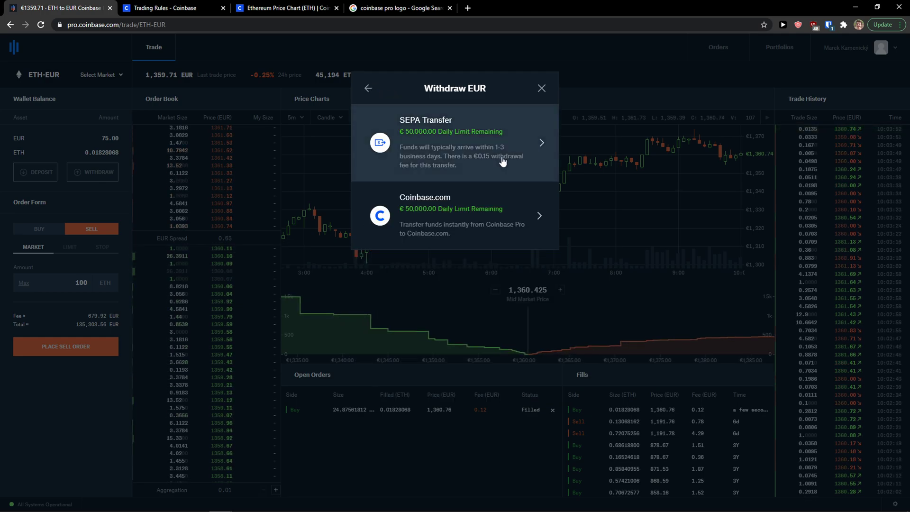
click(368, 88)
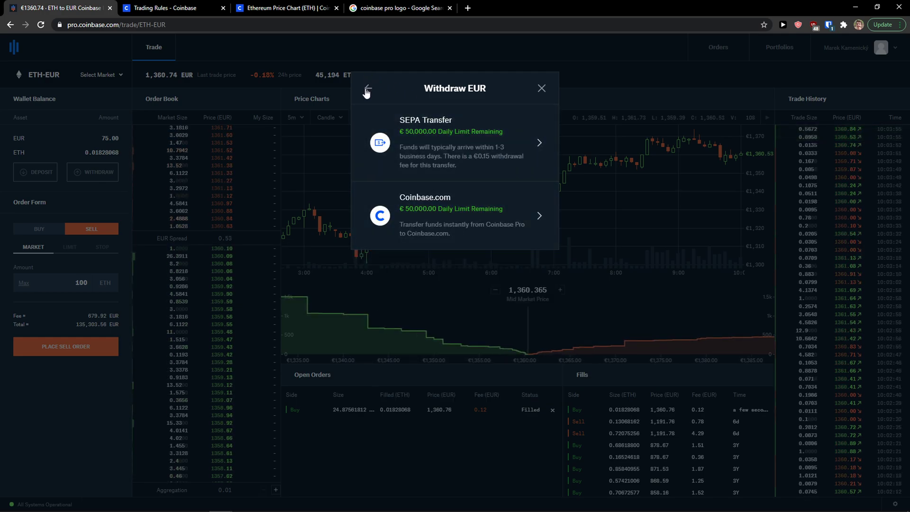
click(445, 140)
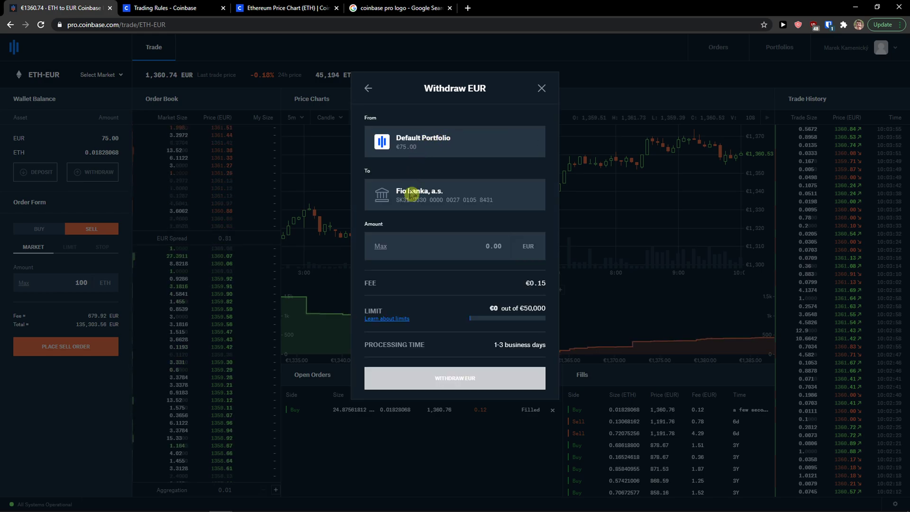
click(368, 88)
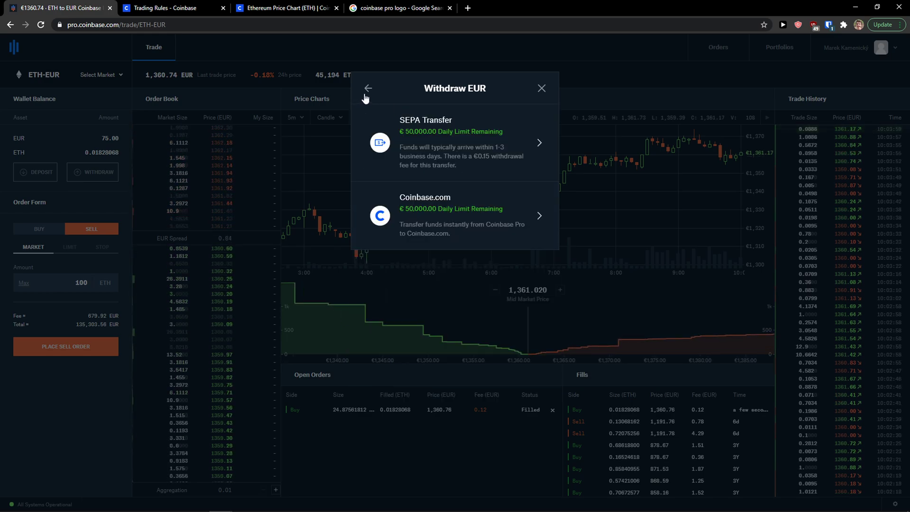
click(369, 90)
click(531, 90)
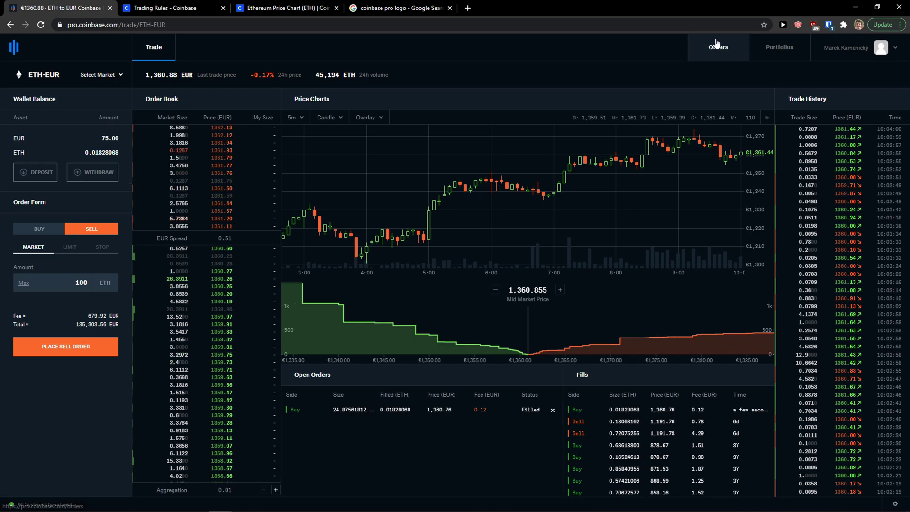
Step: Show the filled orders: the 25 EUR ETH/EUR buy and the 0.85143418 ETH sell
click(721, 48)
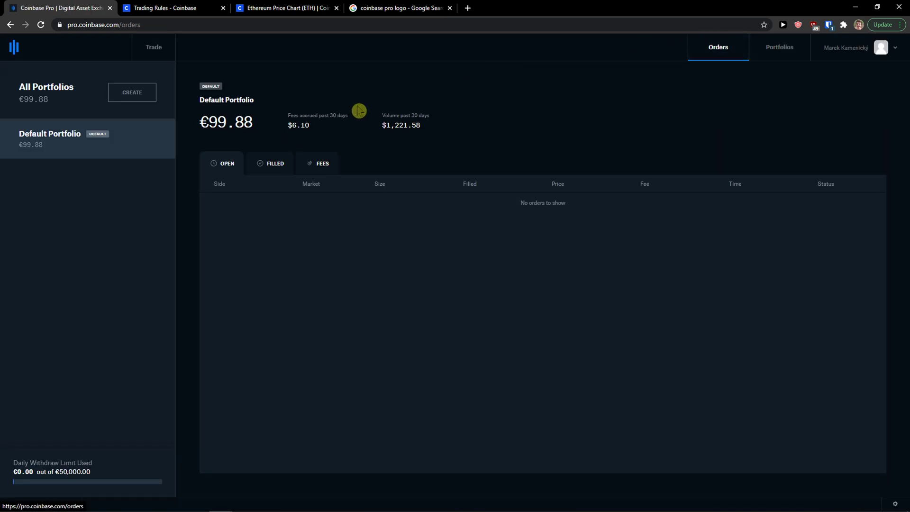
click(273, 165)
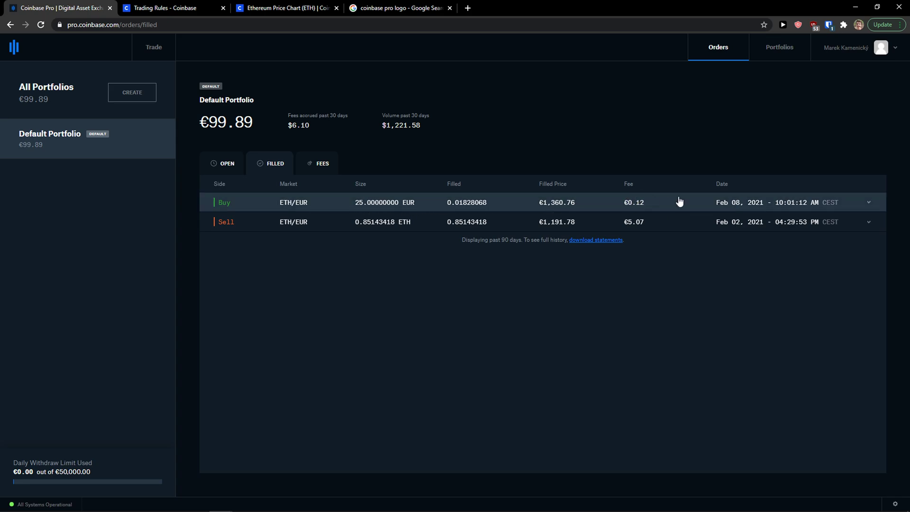
Step: Open the Fees view and highlight the taker fee explanation and its 0.04%–0.50% range
click(323, 170)
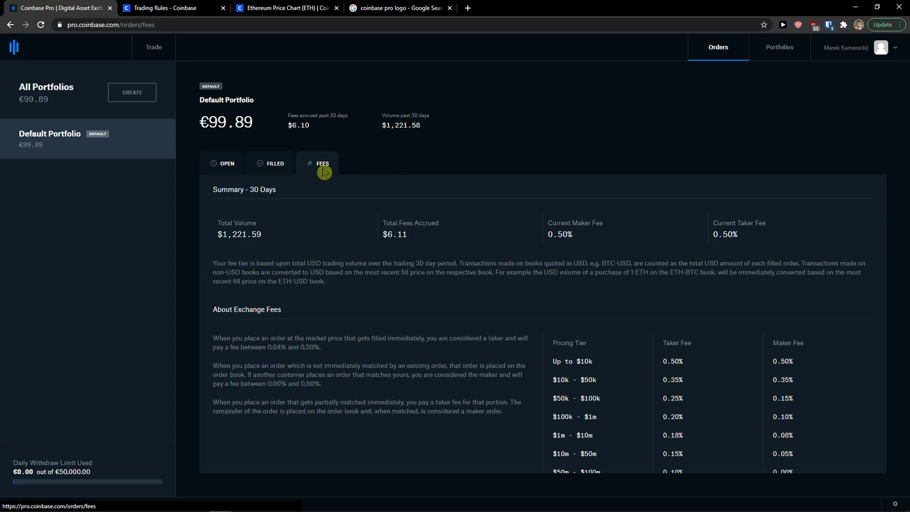
scroll(358, 254, down, 1)
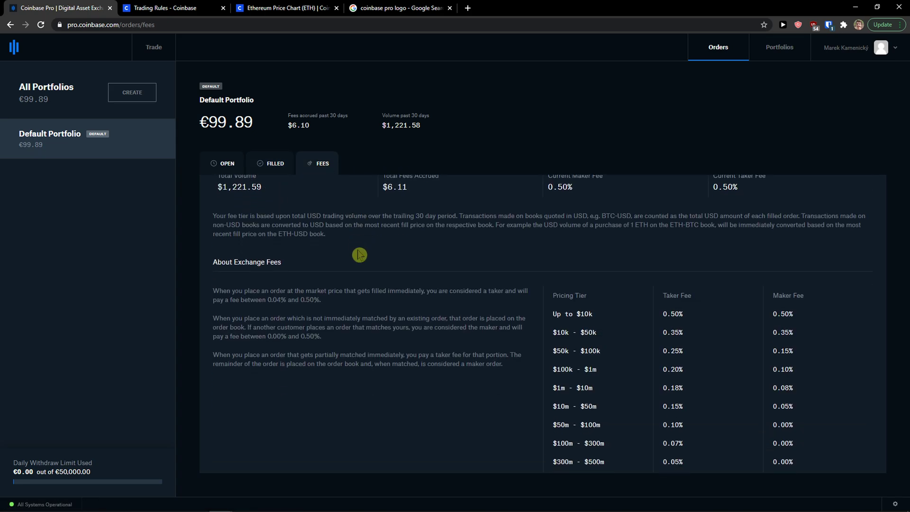
scroll(359, 254, up, 1)
scroll(297, 231, down, 1)
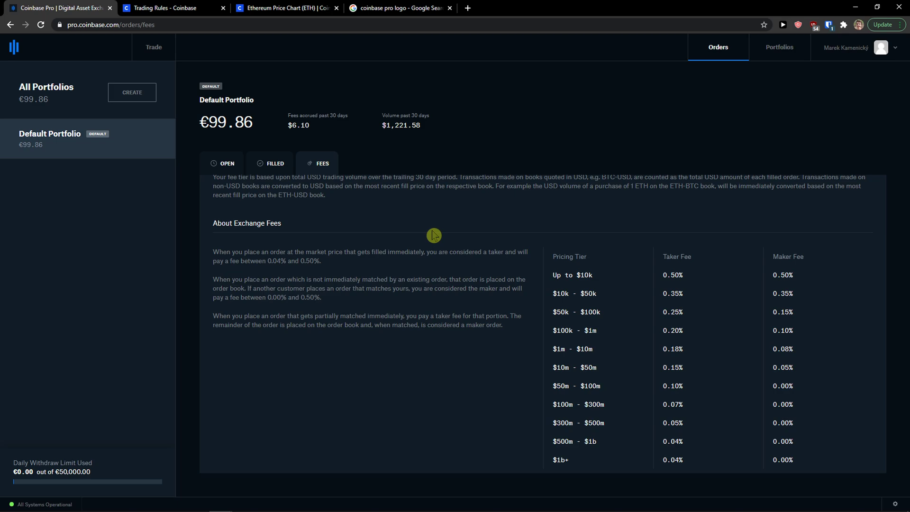
drag(244, 294, 307, 303)
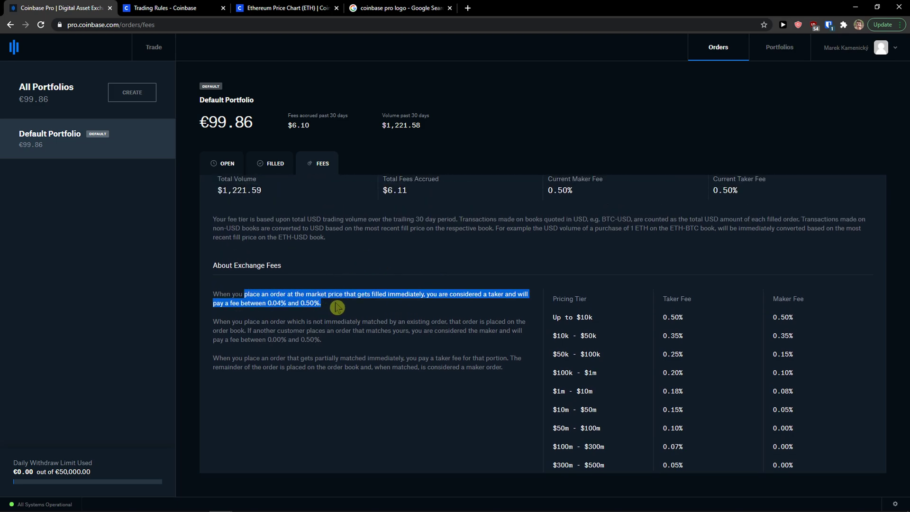
drag(377, 308, 444, 309)
drag(271, 302, 287, 303)
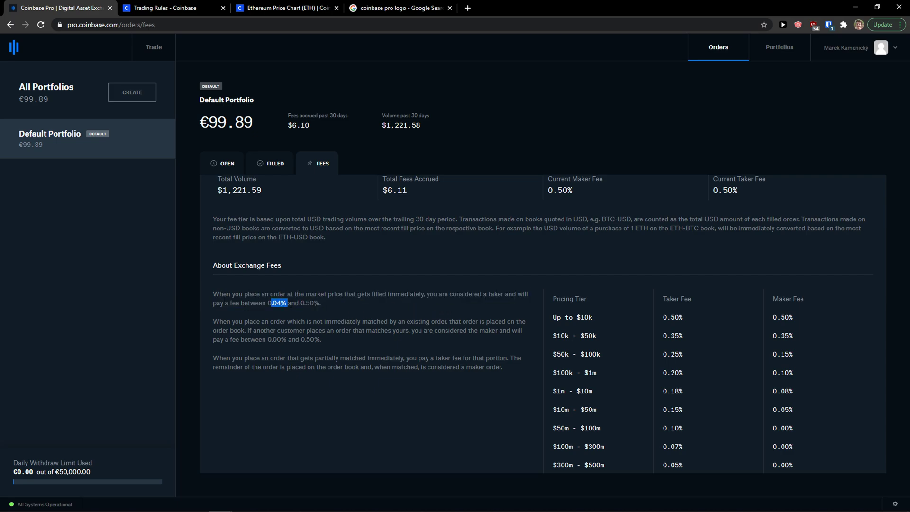
click(329, 310)
Step: Highlight the maker fee and partial-match fee explanations
scroll(277, 283, down, 1)
drag(235, 275, 337, 275)
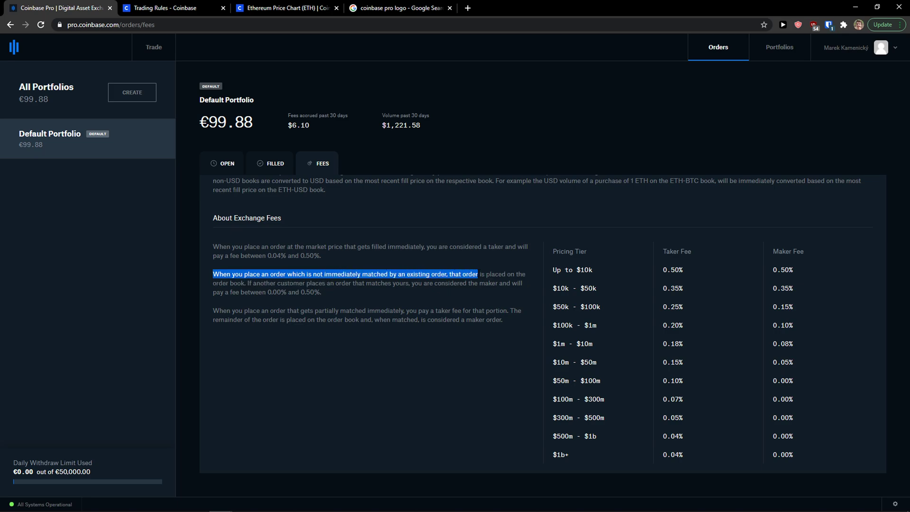
drag(511, 274, 386, 292)
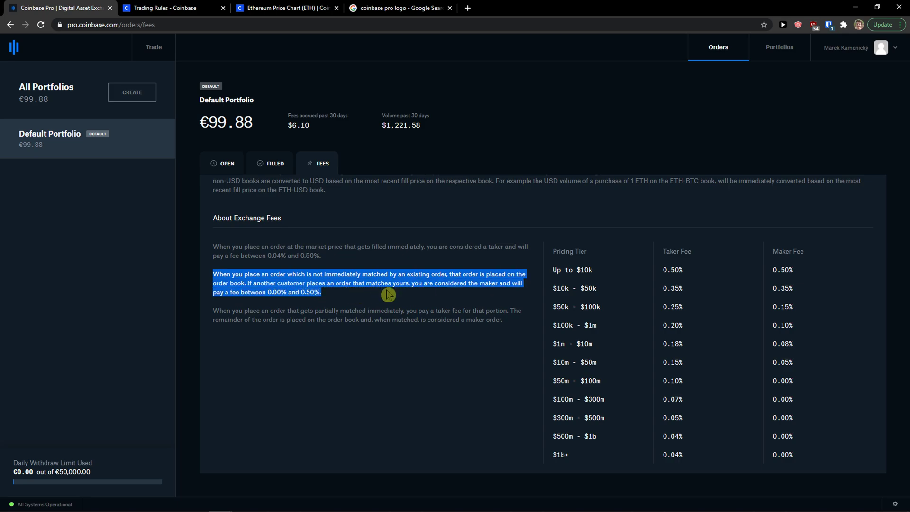
drag(387, 294, 291, 293)
drag(315, 309, 430, 324)
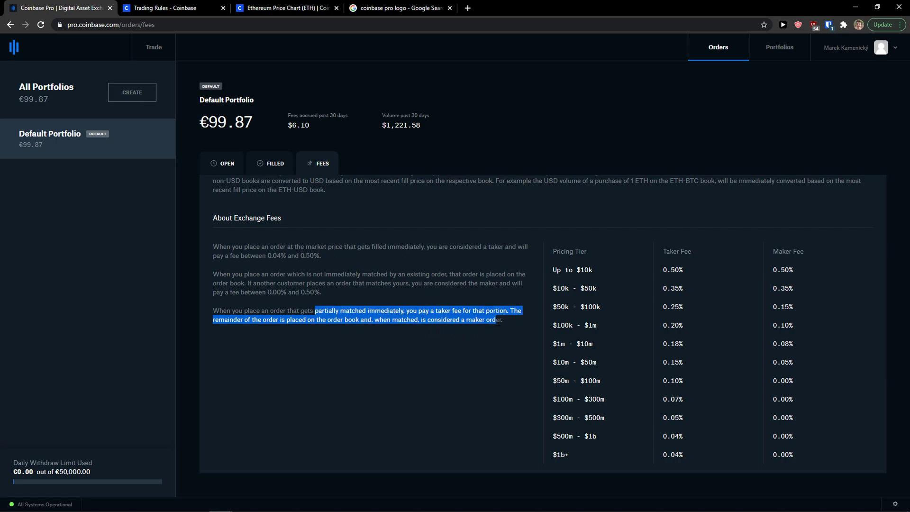
click(680, 263)
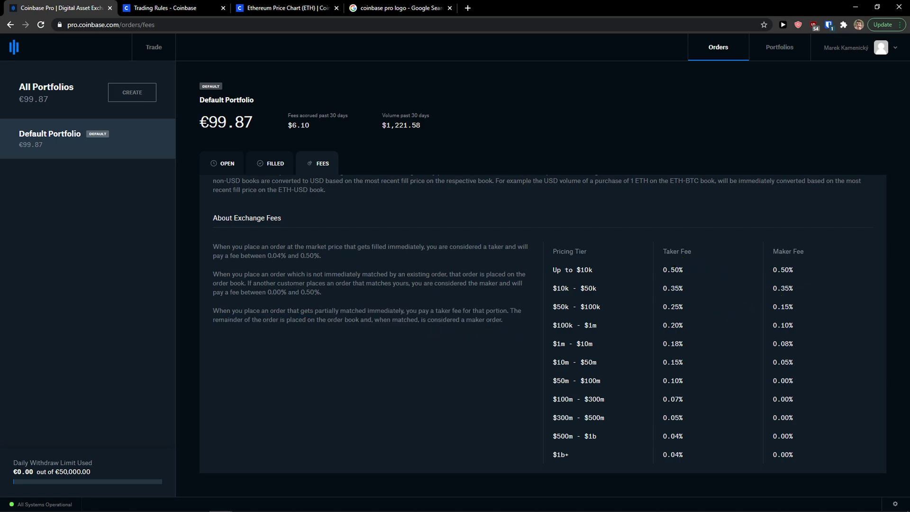
Step: Highlight tier fees: 0.50% taker/maker at the lowest tier, 0.25%/0.15% for $50k–$100k
drag(654, 270, 711, 279)
drag(857, 270, 752, 274)
click(695, 287)
drag(687, 311, 661, 308)
drag(823, 305, 766, 309)
scroll(764, 309, up, 2)
scroll(763, 309, down, 2)
scroll(760, 309, up, 1)
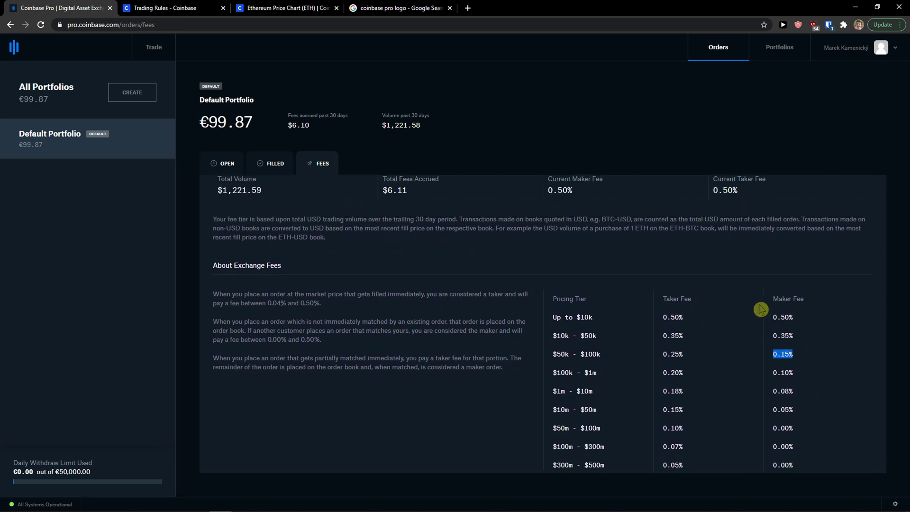
click(76, 102)
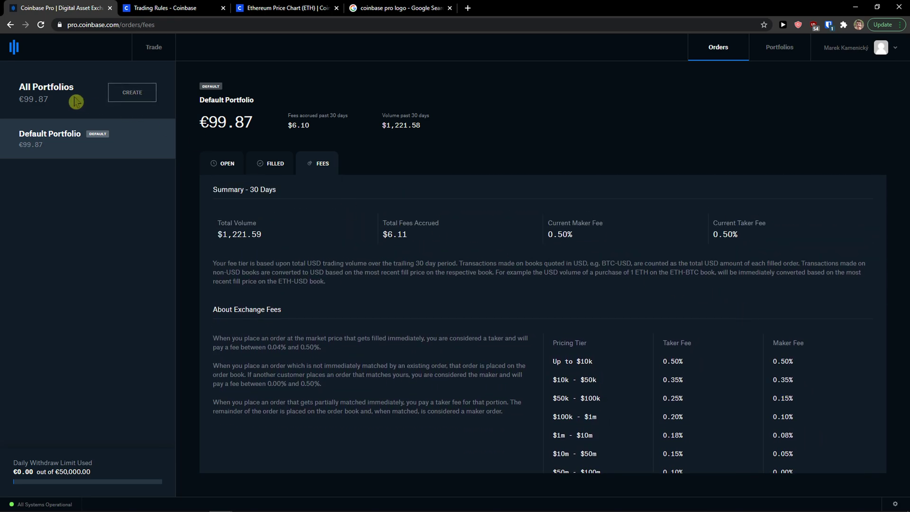
Step: Open the new portfolio form, dismiss it unused, and return to the filled orders
click(142, 100)
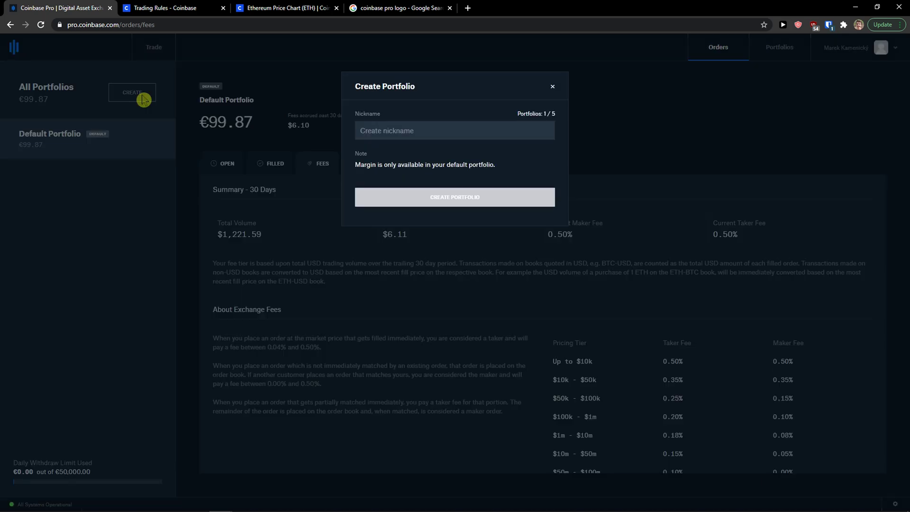
click(553, 89)
click(272, 167)
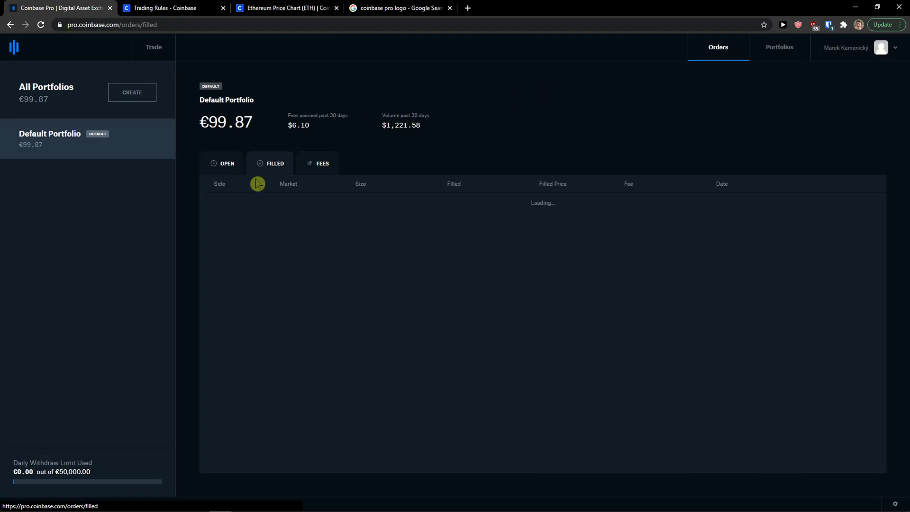
Step: From the portfolios overview, cancel another new portfolio form and show the deposit history
click(781, 49)
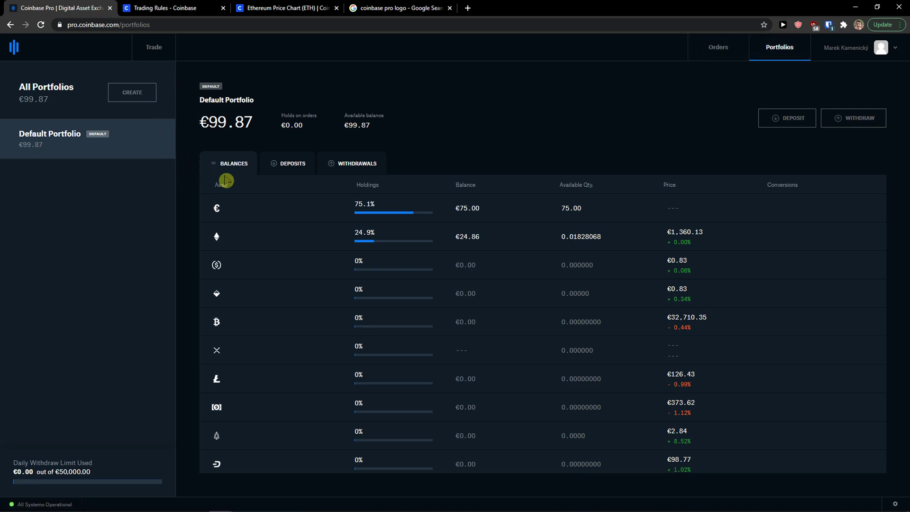
click(133, 96)
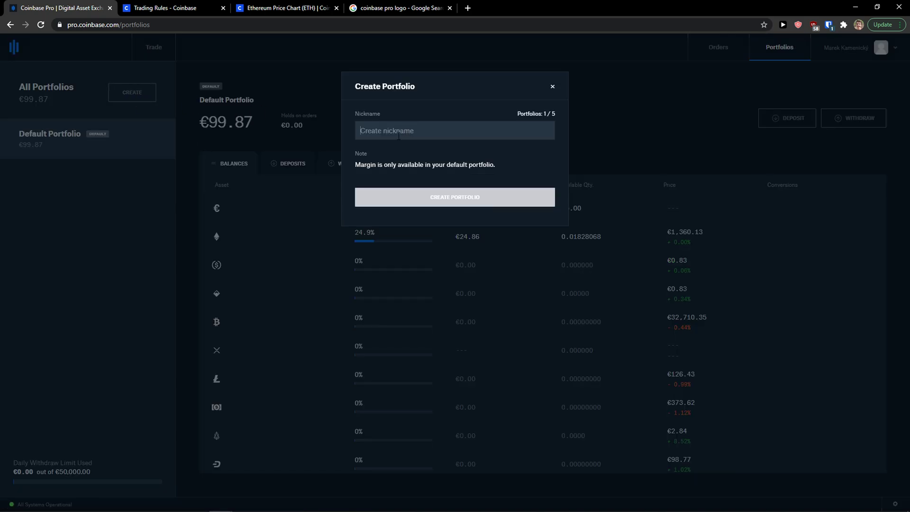
click(553, 87)
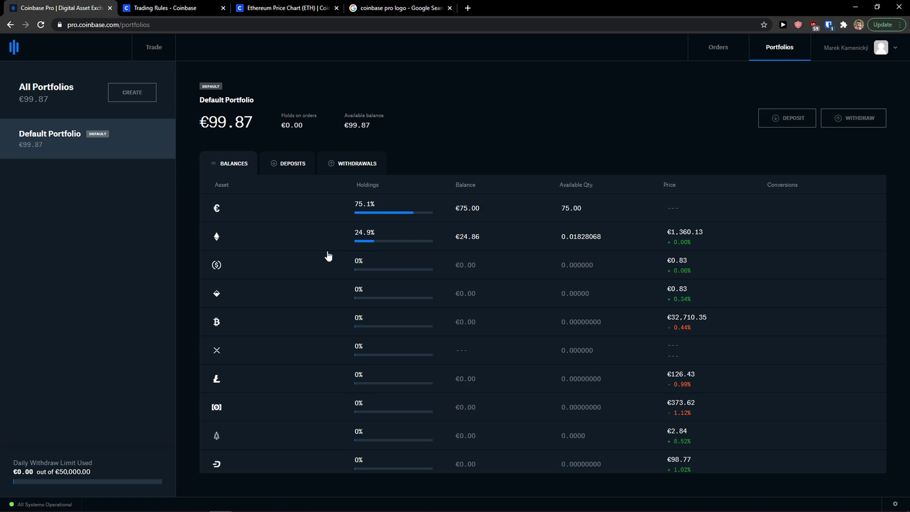
click(283, 166)
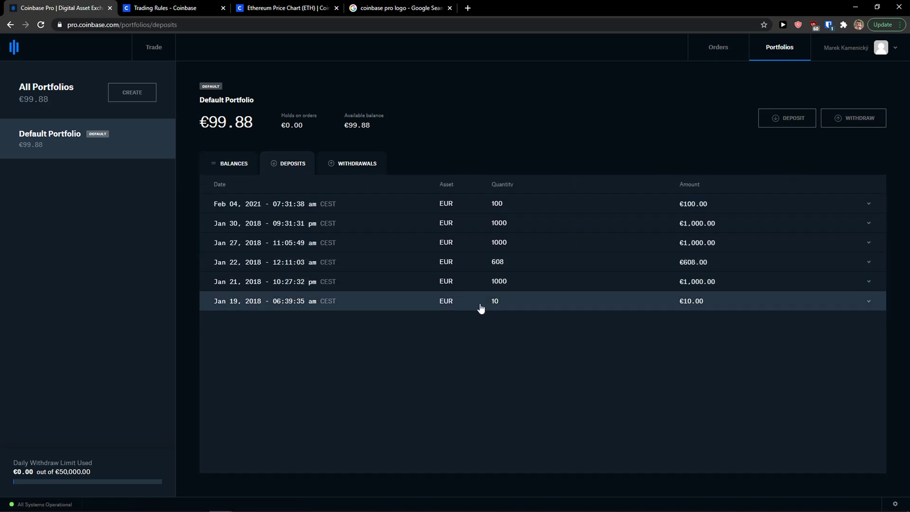
Step: Show the withdrawal history, then look at a EUR deposit and close it
click(351, 165)
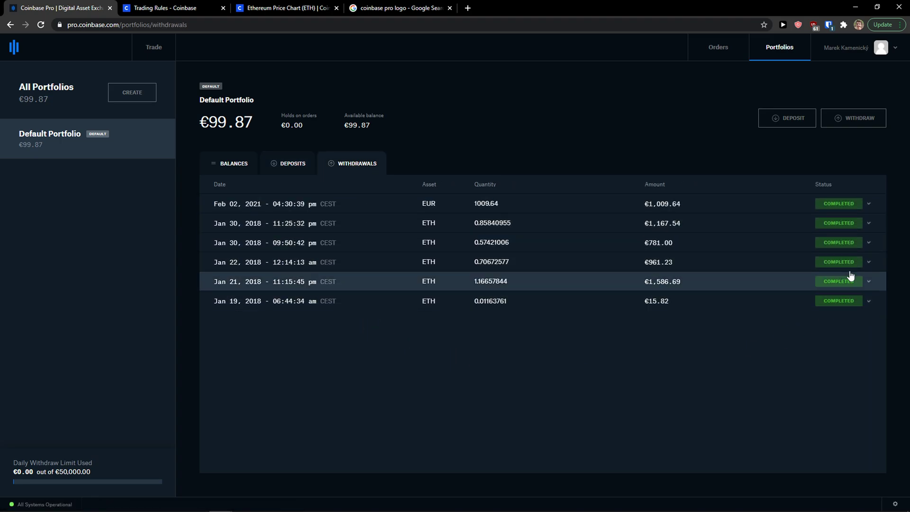
click(798, 124)
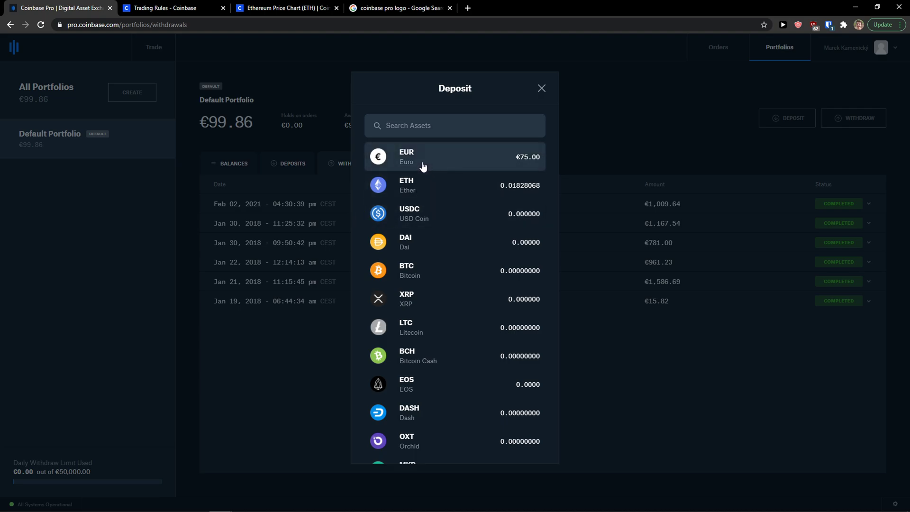
click(438, 163)
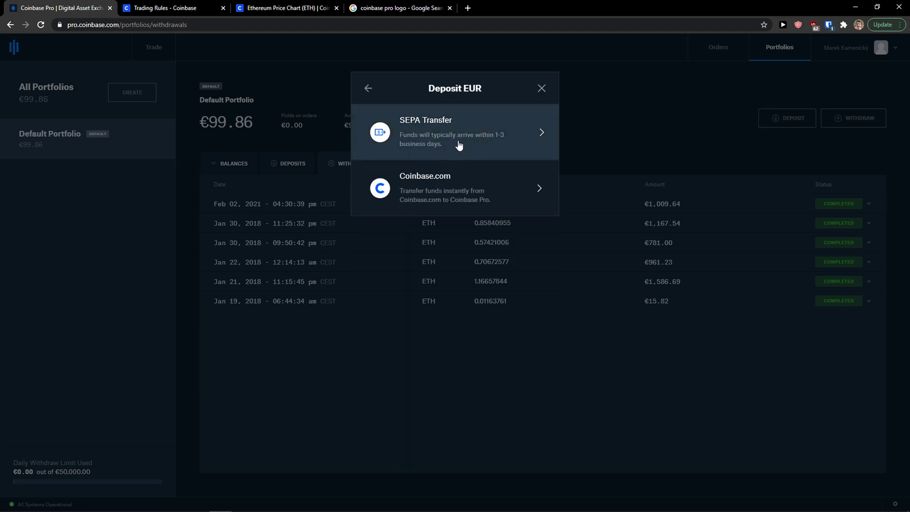
click(367, 90)
click(541, 89)
Step: Open and close the Withdraw window, then bring up the account menu
click(884, 116)
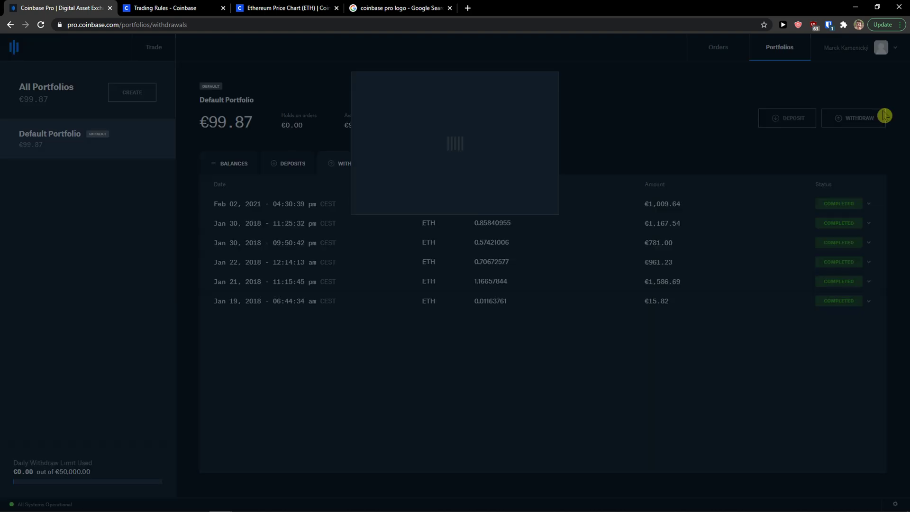
click(544, 95)
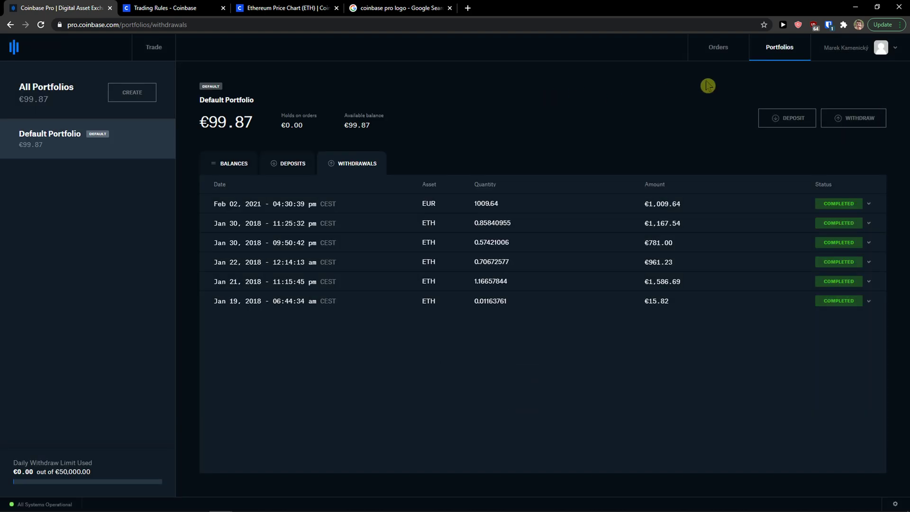
click(833, 52)
Step: Go to the Banking settings and check the daily withdrawal limits
click(834, 75)
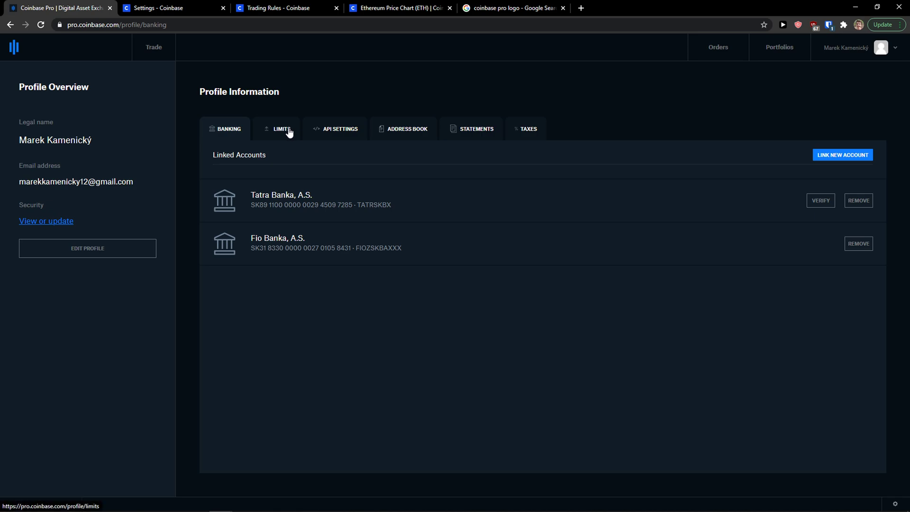
click(290, 132)
drag(279, 220, 195, 197)
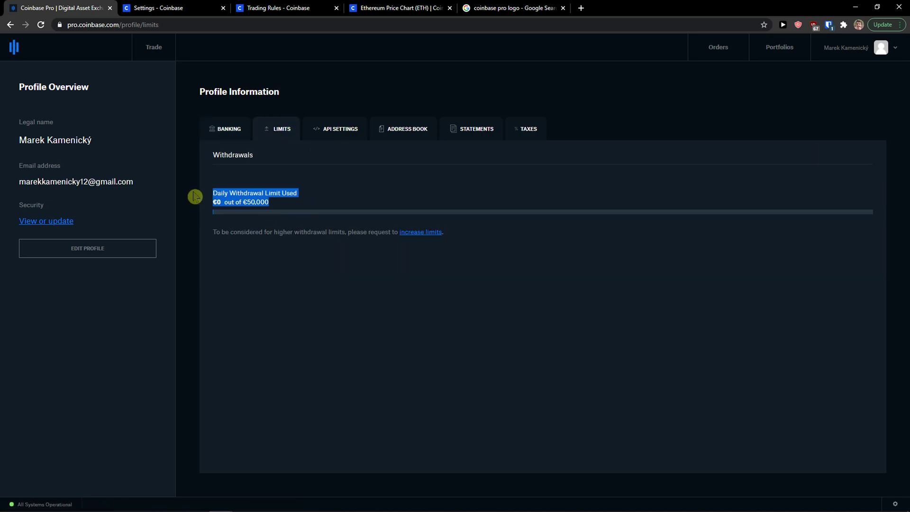
Step: View the API key settings, then return to the BTC-EUR trading screen
click(352, 134)
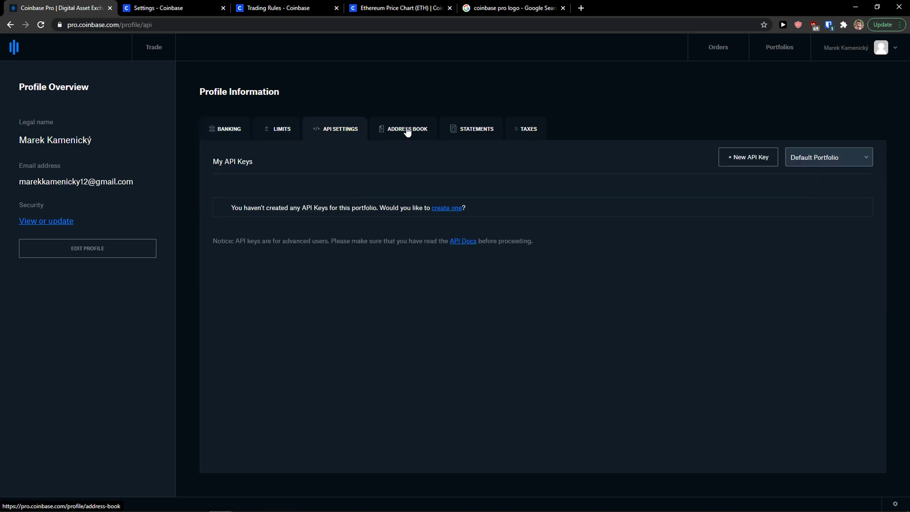
click(843, 56)
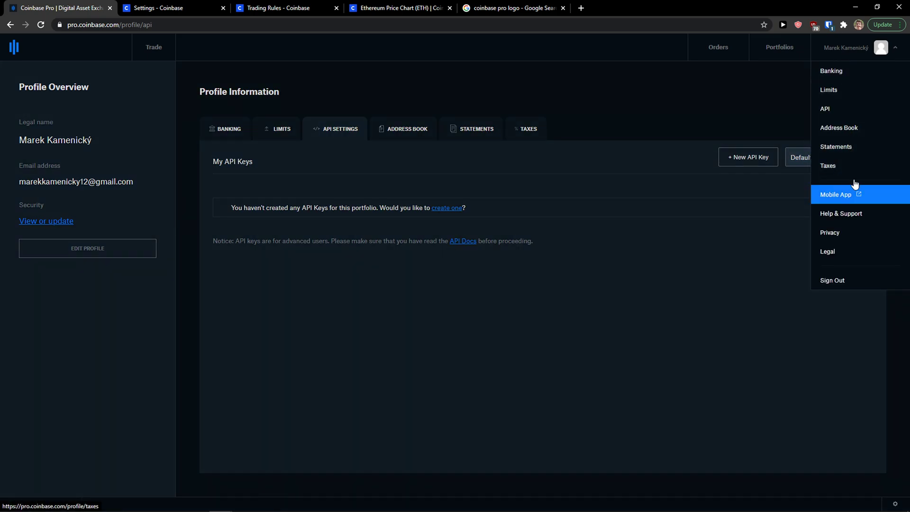
click(399, 385)
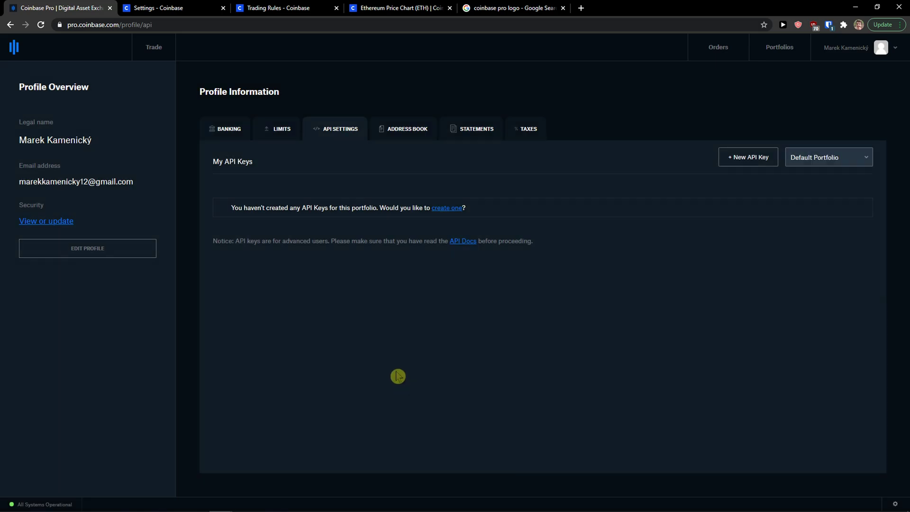
click(15, 48)
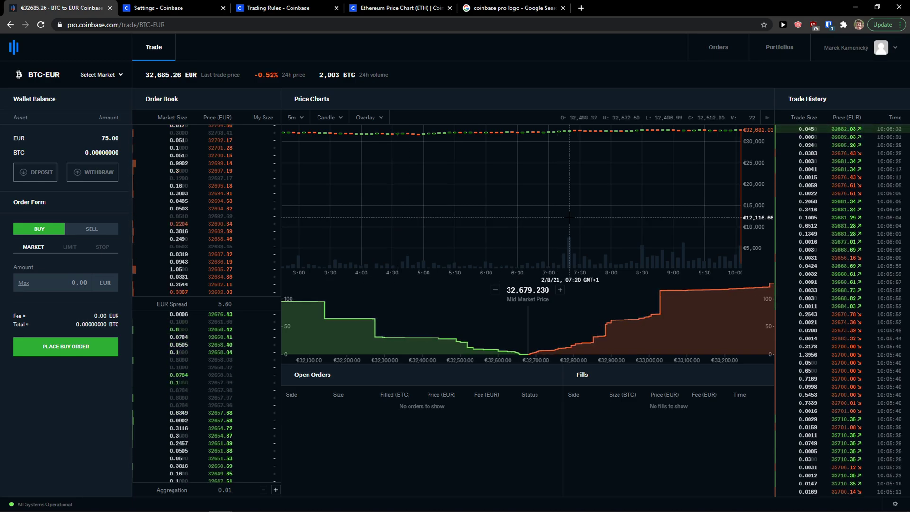
Step: Launch Paint from the Windows search
key(super)
text(oa)
key(BackSpace)
key(BackSpace)
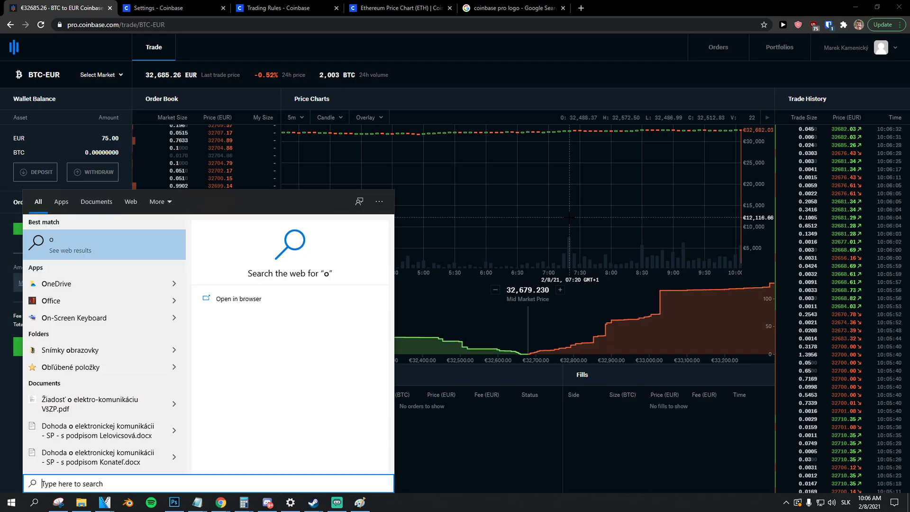
text(paint)
key(Return)
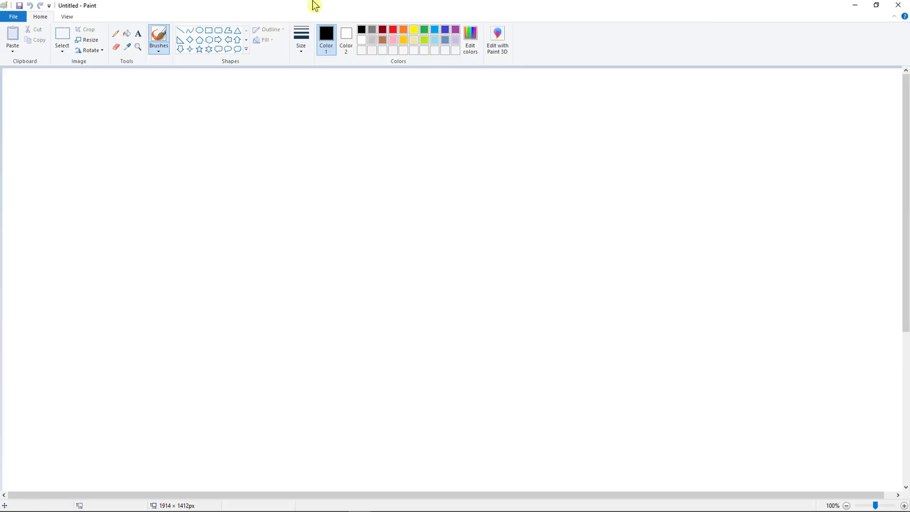
Step: Handwrite '70k → Eth' across the top of the canvas
click(164, 104)
drag(46, 119, 77, 161)
drag(116, 100, 150, 161)
drag(183, 115, 173, 154)
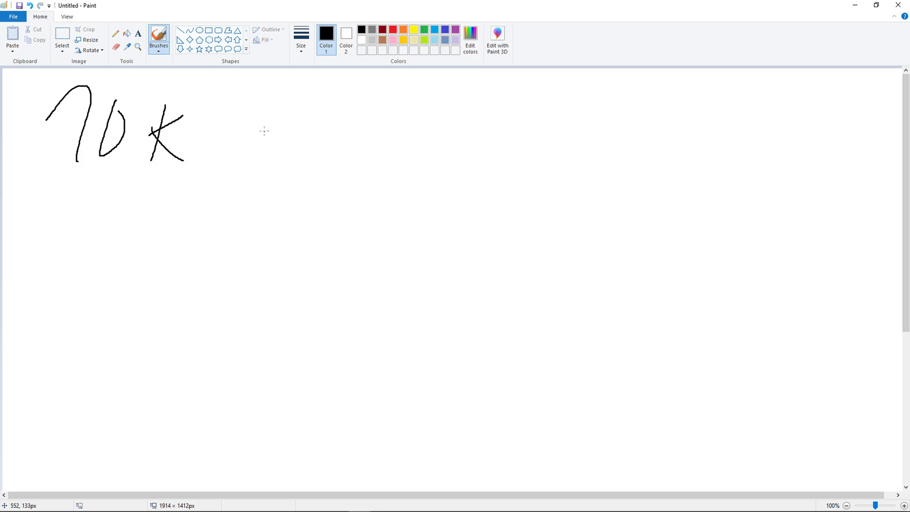
drag(284, 122, 282, 162)
drag(389, 100, 385, 167)
drag(383, 104, 423, 104)
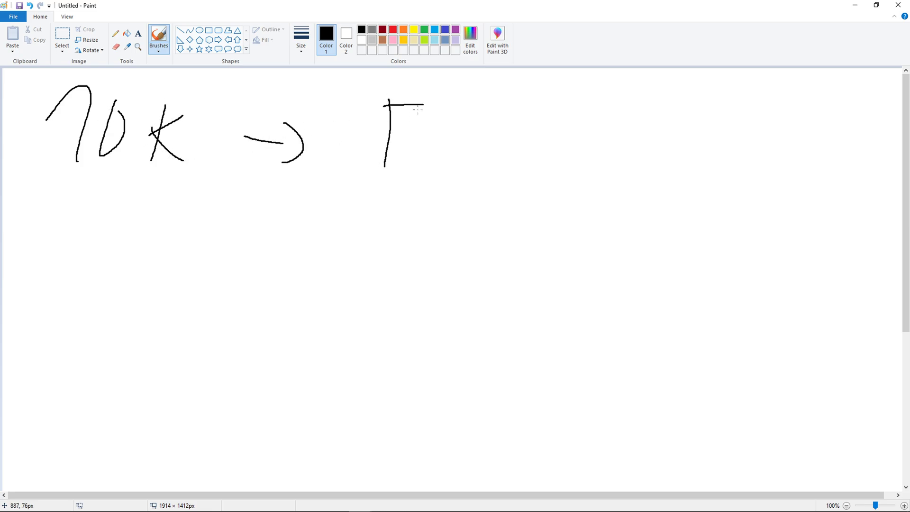
drag(381, 137, 417, 136)
drag(378, 163, 410, 166)
drag(463, 102, 446, 173)
drag(436, 128, 478, 133)
mouse_move(496, 96)
mouse_down()
mouse_move(492, 158)
mouse_move(506, 162)
mouse_up()
click(447, 190)
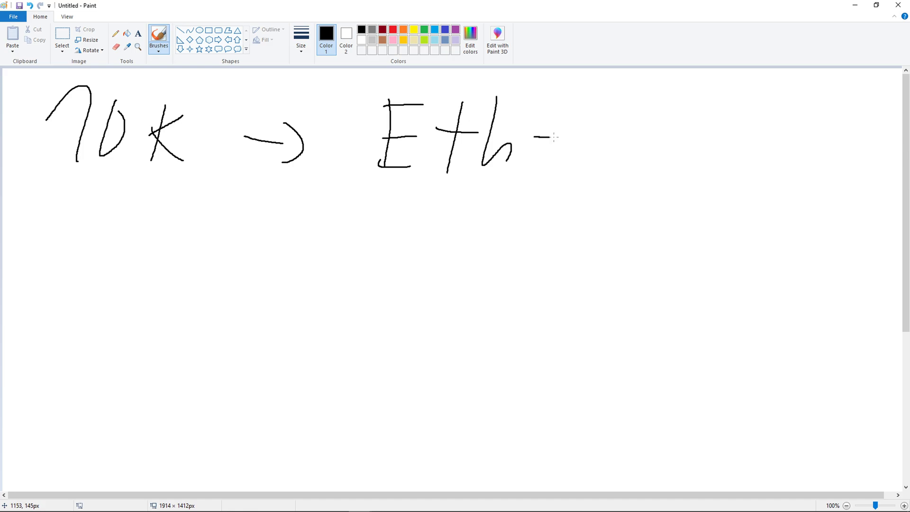
Step: Write 1300 after 'Eth -' to complete the note
drag(584, 122, 609, 158)
mouse_move(626, 117)
mouse_down()
mouse_move(642, 145)
mouse_move(634, 153)
mouse_up()
mouse_move(673, 126)
mouse_down()
mouse_move(664, 152)
mouse_move(676, 128)
mouse_up()
drag(706, 123, 698, 128)
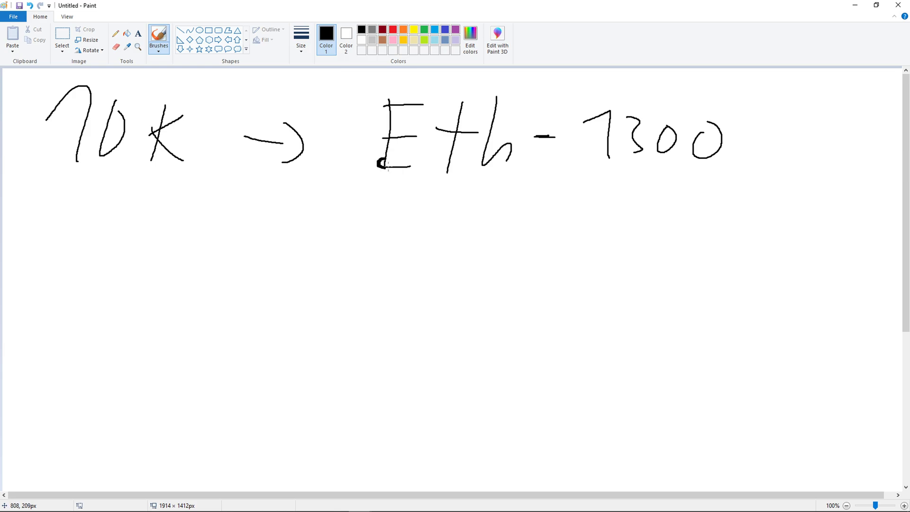
click(855, 6)
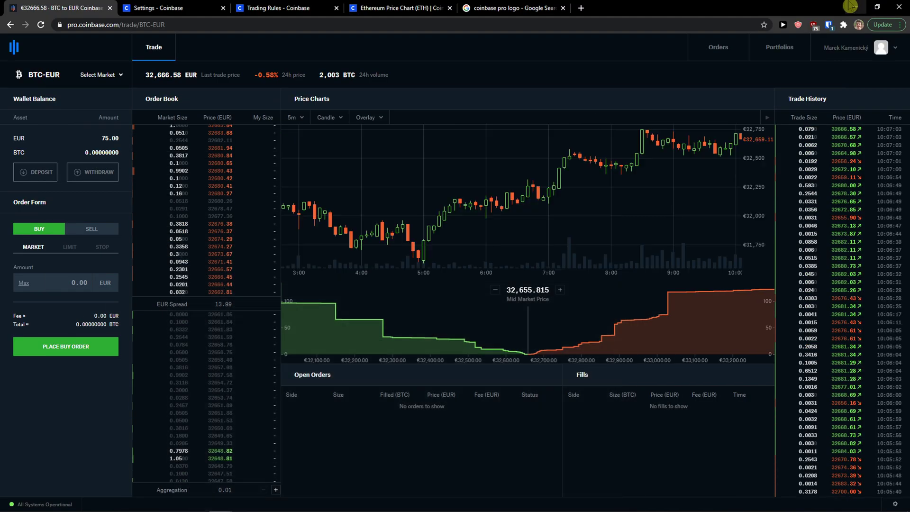
click(211, 6)
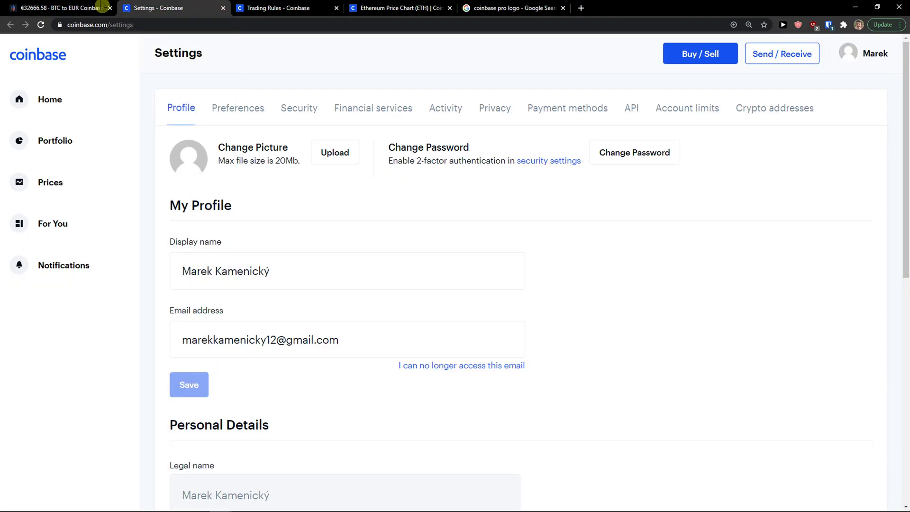
click(102, 6)
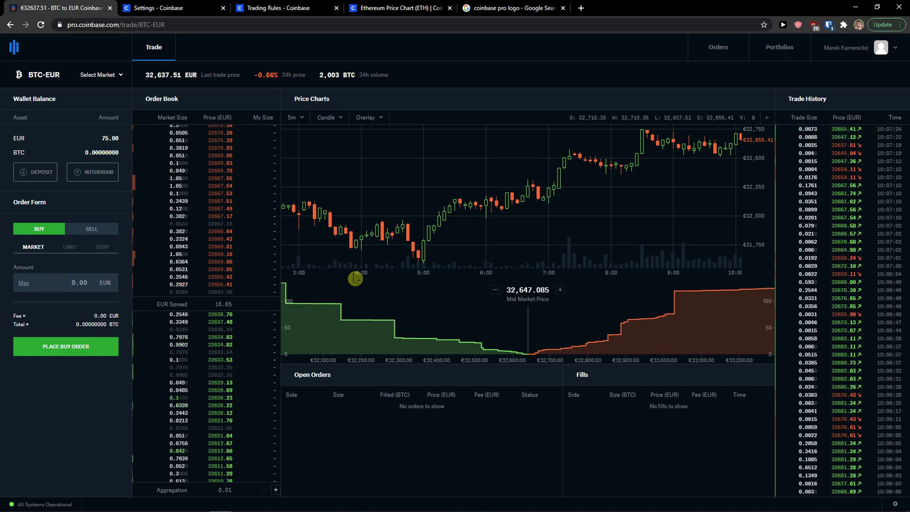
mouse_move(360, 502)
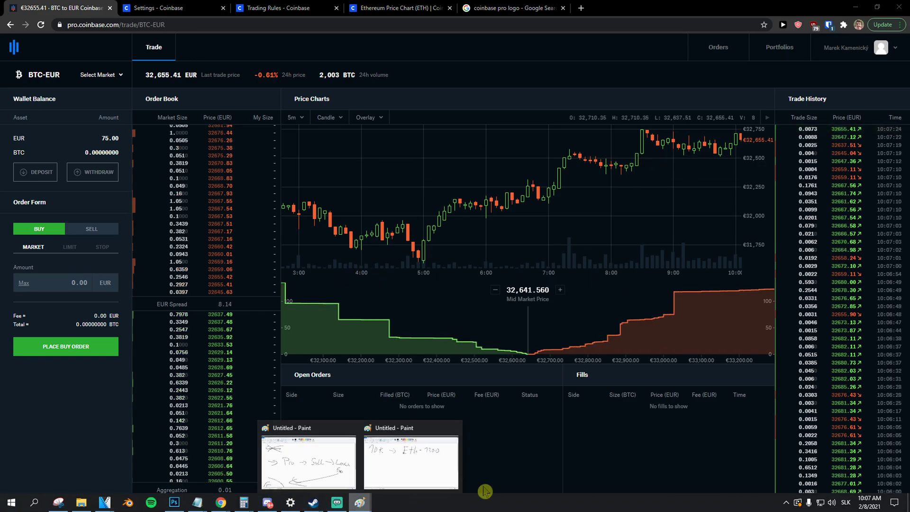
click(394, 469)
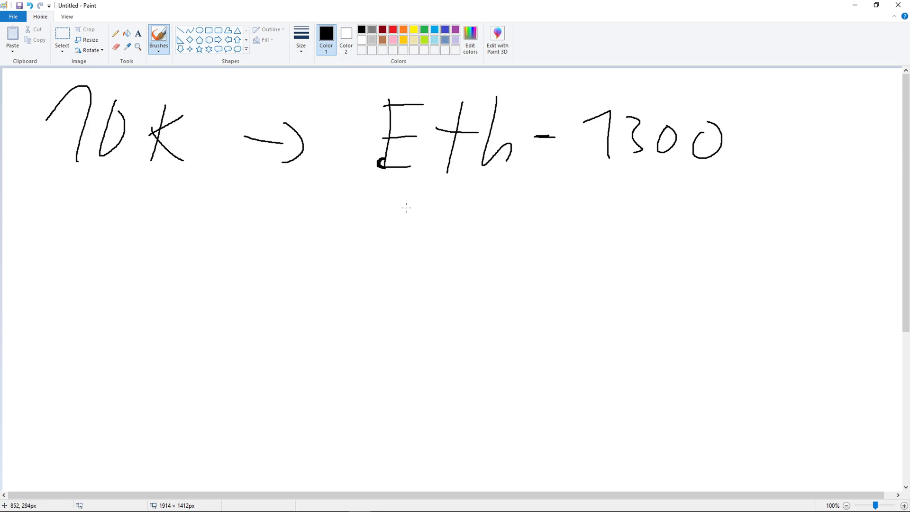
Step: Enlarge the canvas, then write and underline 1100 on the second Eth line
scroll(385, 217, down, 1)
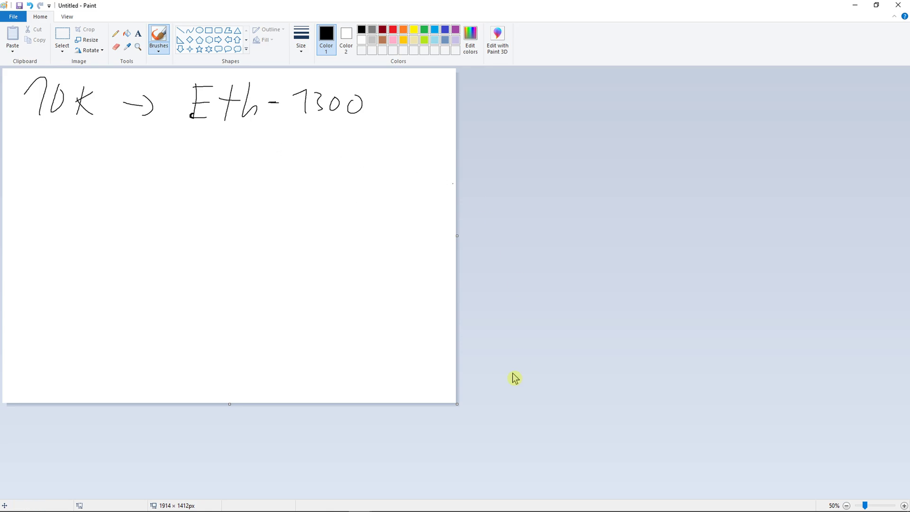
drag(458, 404, 768, 474)
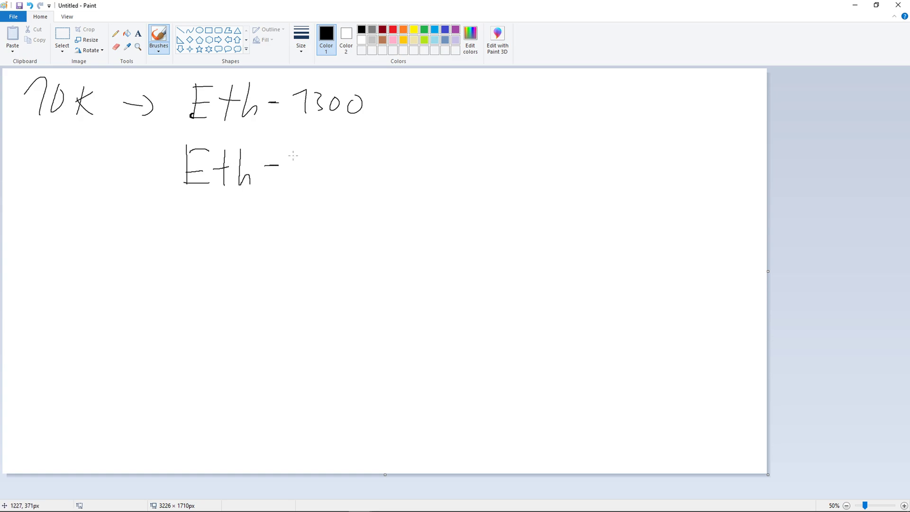
drag(310, 152, 325, 174)
drag(345, 152, 335, 175)
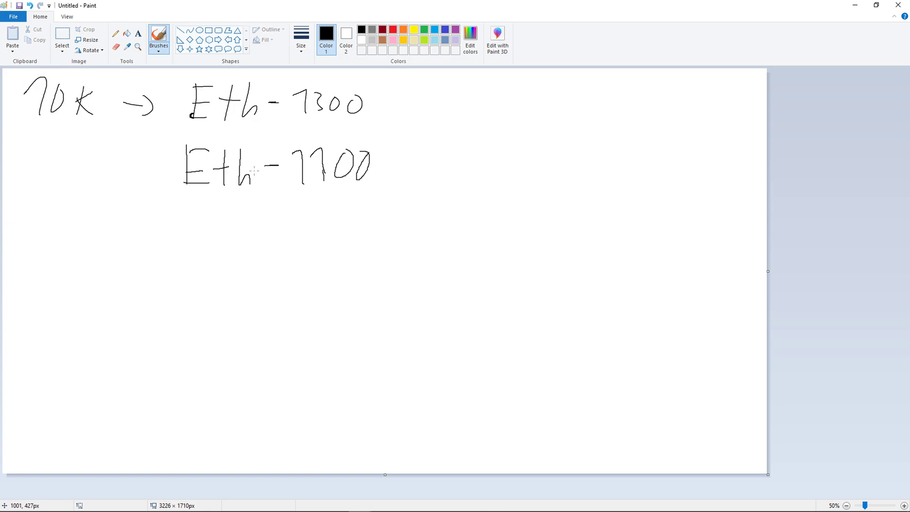
drag(304, 194, 389, 188)
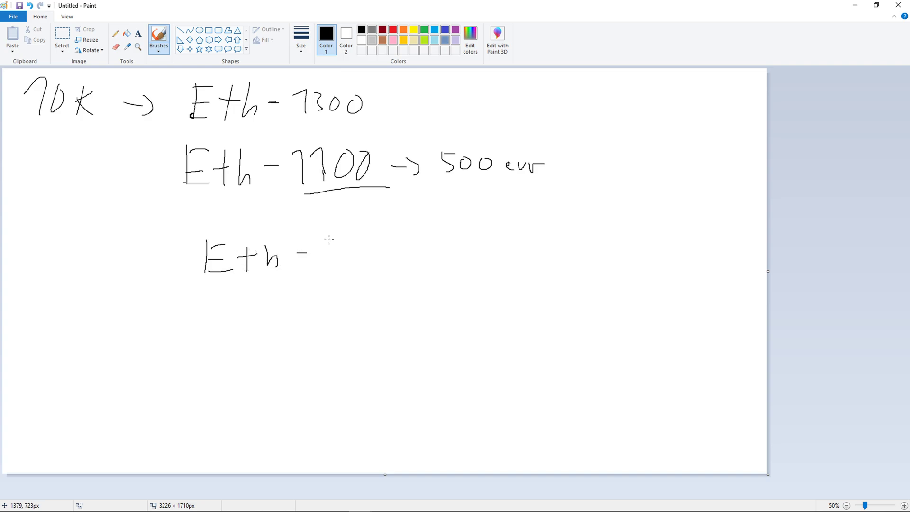
Step: Add the third line's price and write a new 'Eth - 700 → 7000' line, underlining 7000
mouse_move(329, 239)
mouse_down()
mouse_move(323, 263)
mouse_move(341, 242)
mouse_move(407, 243)
mouse_move(408, 259)
mouse_move(456, 265)
mouse_move(476, 242)
mouse_move(527, 242)
mouse_up()
drag(216, 292, 214, 322)
mouse_move(225, 297)
mouse_down()
mouse_move(240, 296)
mouse_move(236, 312)
mouse_up()
drag(221, 319, 250, 319)
drag(263, 300, 261, 323)
mouse_move(256, 309)
mouse_down()
mouse_move(351, 315)
mouse_move(363, 298)
mouse_up()
mouse_move(366, 294)
mouse_down()
mouse_move(362, 308)
mouse_move(370, 294)
mouse_up()
mouse_move(386, 290)
mouse_down()
mouse_move(381, 308)
mouse_move(386, 288)
mouse_up()
mouse_move(405, 295)
mouse_down()
mouse_move(416, 295)
mouse_move(417, 309)
mouse_move(458, 308)
mouse_up()
mouse_move(480, 293)
mouse_down()
mouse_move(473, 305)
mouse_move(480, 292)
mouse_up()
mouse_move(495, 288)
mouse_down()
mouse_move(491, 304)
mouse_move(498, 285)
mouse_up()
drag(519, 280, 512, 301)
drag(511, 301, 520, 280)
mouse_move(439, 314)
mouse_down()
mouse_move(513, 316)
mouse_move(566, 228)
mouse_move(435, 237)
mouse_move(446, 327)
mouse_up()
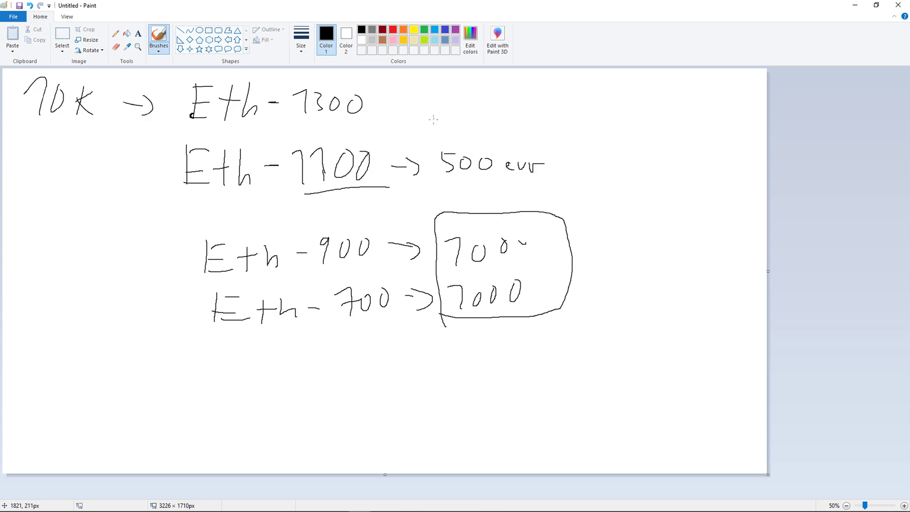
Step: Box 500 eur, underline and box the Eth-1300 row, and circle the 10k amount
mouse_move(433, 120)
mouse_down()
mouse_move(436, 212)
mouse_move(570, 123)
mouse_move(573, 216)
mouse_up()
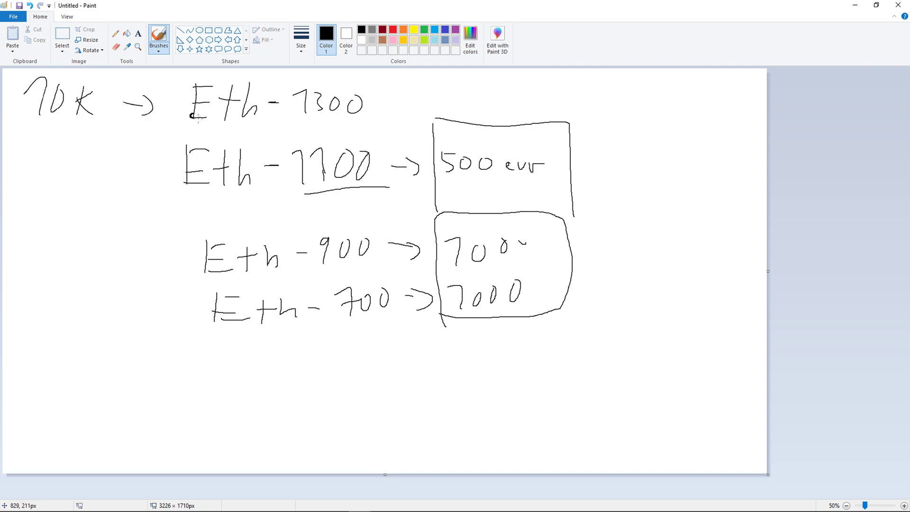
drag(176, 126, 407, 128)
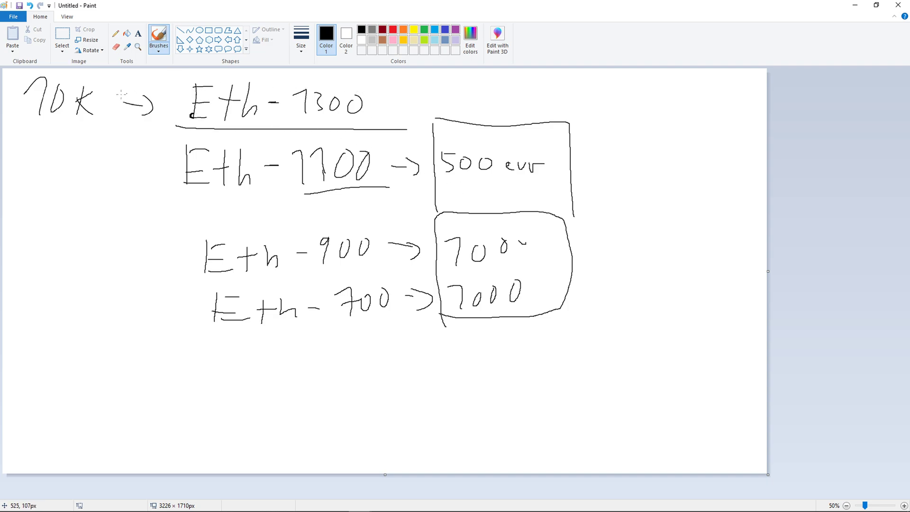
mouse_move(93, 80)
mouse_down()
mouse_move(61, 76)
mouse_move(113, 100)
mouse_move(93, 79)
mouse_up()
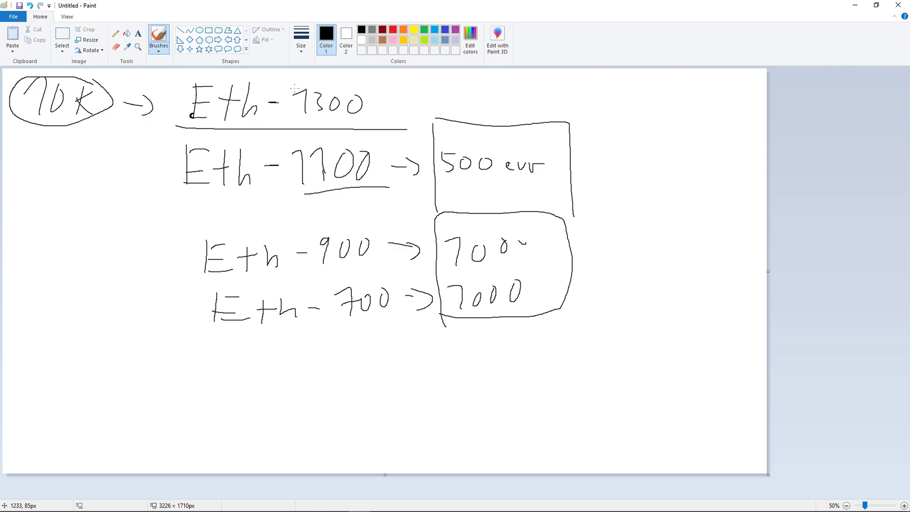
mouse_move(179, 123)
mouse_down()
mouse_move(185, 84)
mouse_move(373, 110)
mouse_move(378, 129)
mouse_move(315, 125)
mouse_up()
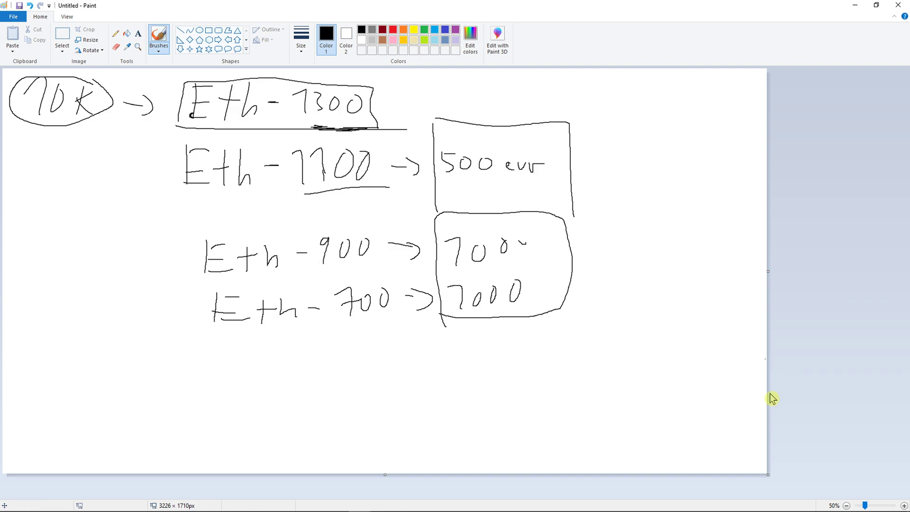
drag(767, 474, 789, 490)
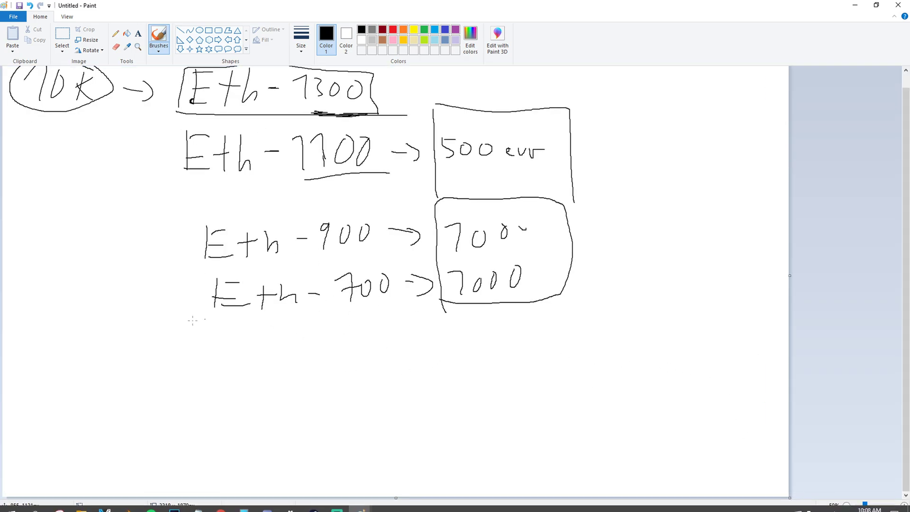
Step: Draw a dividing line, enlarge the canvas, and write the boxed 70k amount below it
drag(26, 323, 844, 342)
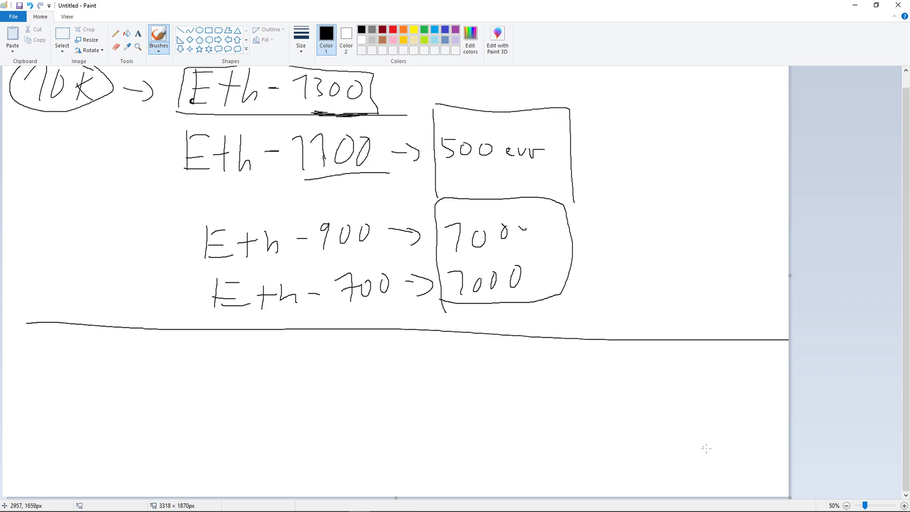
drag(790, 497, 797, 500)
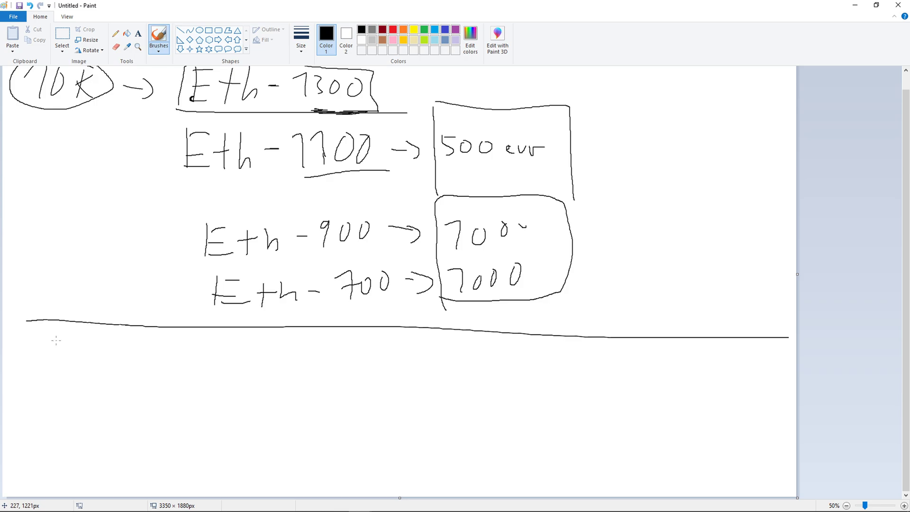
mouse_move(44, 345)
mouse_down()
mouse_move(53, 346)
mouse_move(51, 365)
mouse_up()
mouse_move(68, 354)
mouse_down()
mouse_move(65, 372)
mouse_move(71, 354)
mouse_up()
mouse_move(85, 351)
mouse_down()
mouse_move(81, 371)
mouse_move(97, 379)
mouse_up()
drag(83, 367, 98, 358)
mouse_move(38, 373)
mouse_down()
mouse_move(64, 386)
mouse_move(22, 328)
mouse_move(32, 372)
mouse_up()
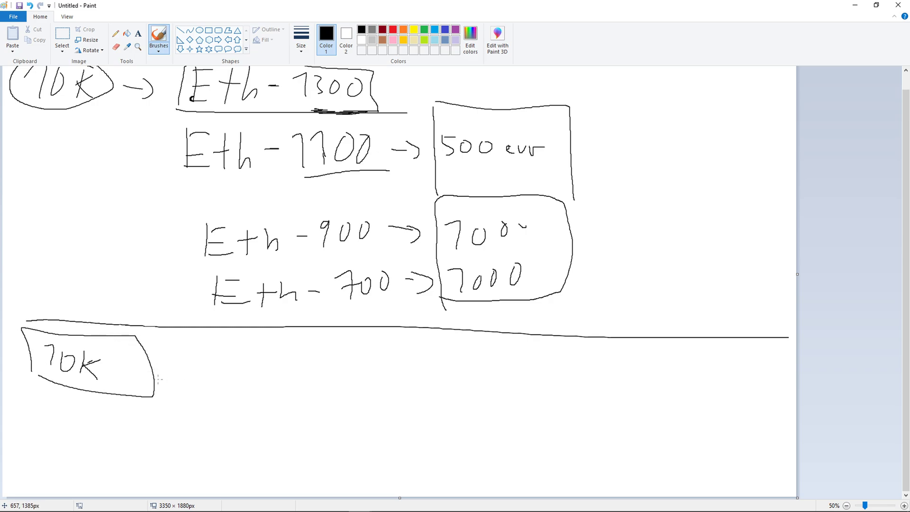
Step: Write '3% - 8 = 800' after the box, with 800 circled
mouse_move(158, 370)
mouse_down()
mouse_move(211, 360)
mouse_move(207, 340)
mouse_move(224, 360)
mouse_move(216, 357)
mouse_move(252, 343)
mouse_move(300, 352)
mouse_up()
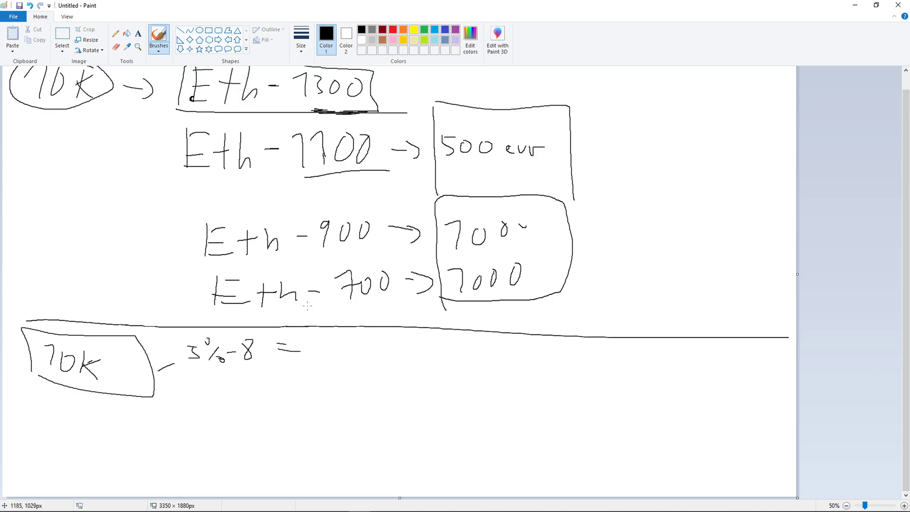
click(345, 360)
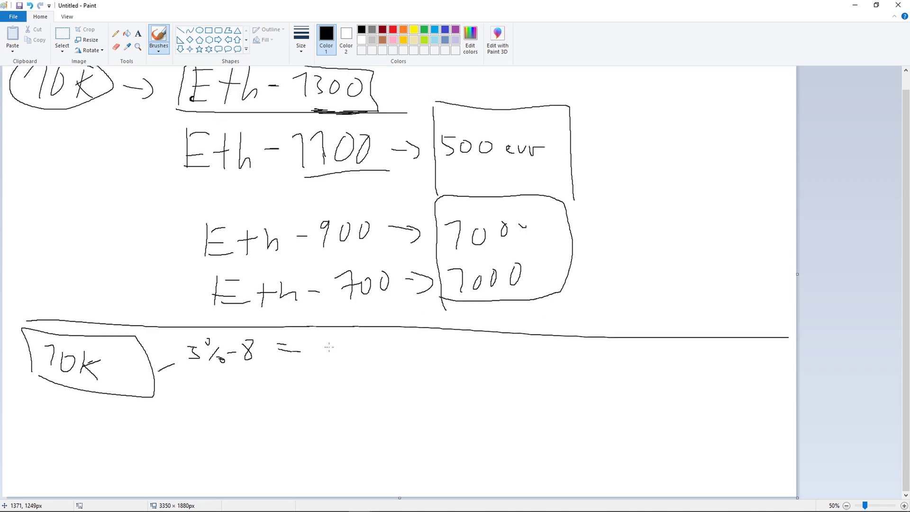
mouse_move(322, 345)
mouse_down()
mouse_move(328, 353)
mouse_move(327, 342)
mouse_move(374, 338)
mouse_move(327, 372)
mouse_move(369, 333)
mouse_move(317, 333)
mouse_up()
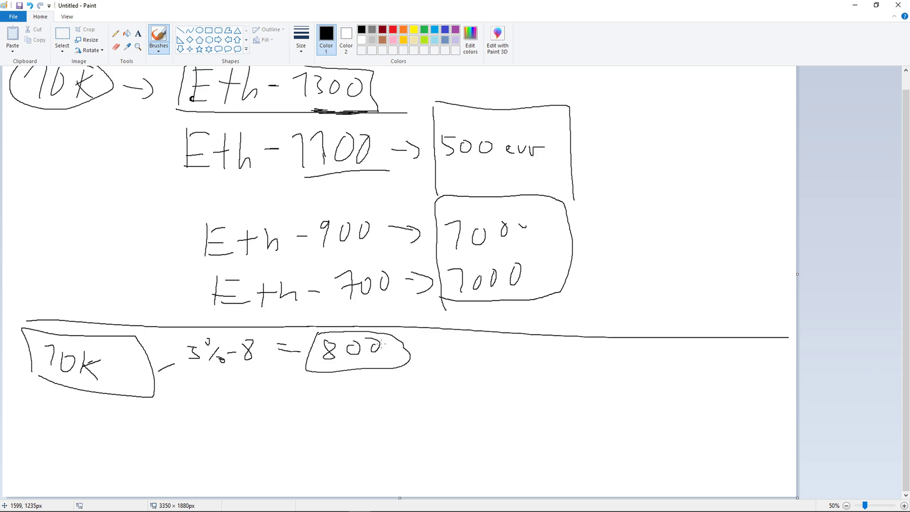
scroll(473, 281, up, 1)
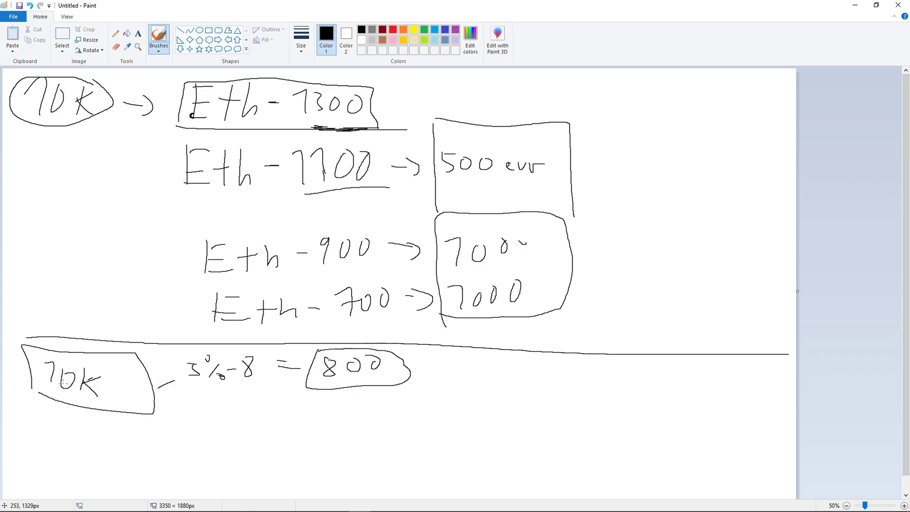
Step: Branch a line off the boxed amount and write 'ETF = 60%'
mouse_move(163, 388)
mouse_down()
mouse_move(194, 421)
mouse_move(205, 393)
mouse_up()
drag(192, 413, 223, 418)
mouse_move(217, 395)
mouse_down()
mouse_move(233, 391)
mouse_move(231, 418)
mouse_up()
mouse_move(231, 400)
mouse_down()
mouse_move(243, 393)
mouse_move(251, 411)
mouse_up()
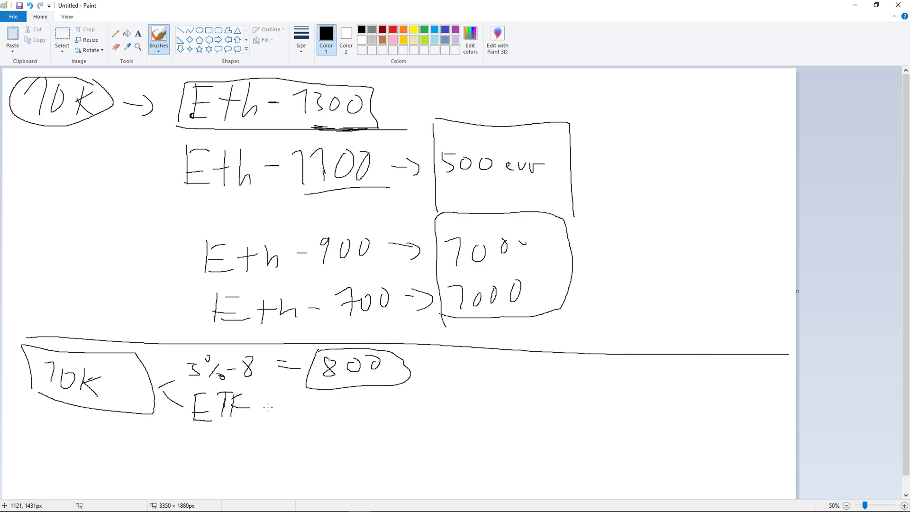
mouse_move(269, 409)
mouse_down()
mouse_move(290, 418)
mouse_move(331, 412)
mouse_up()
mouse_move(365, 413)
mouse_down()
mouse_move(351, 429)
mouse_move(355, 404)
mouse_move(372, 428)
mouse_up()
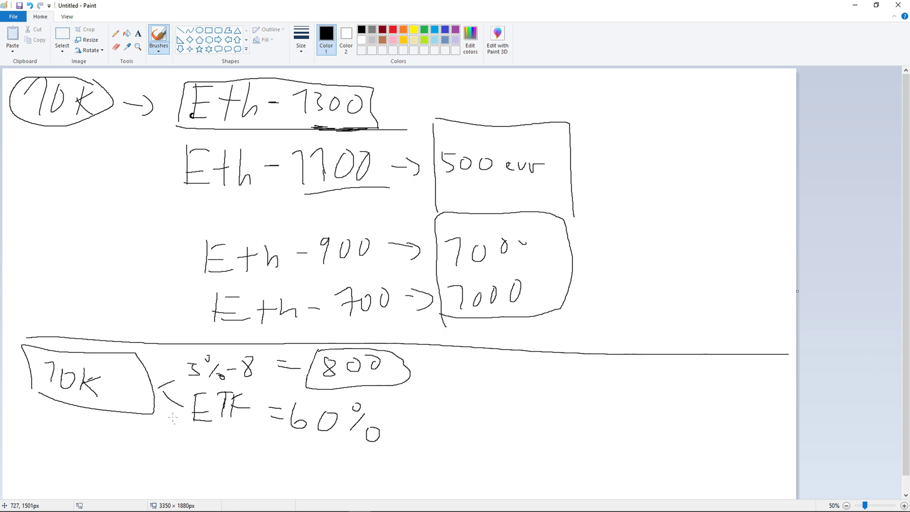
Step: Extend the branch to a '30% =>' line with an empty box, then enclose the block
mouse_move(162, 390)
mouse_down()
mouse_move(177, 454)
mouse_move(208, 456)
mouse_move(194, 470)
mouse_up()
mouse_move(216, 447)
mouse_down()
mouse_move(232, 466)
mouse_move(223, 439)
mouse_up()
drag(233, 466, 240, 473)
mouse_move(261, 459)
mouse_down()
mouse_move(284, 458)
mouse_move(276, 470)
mouse_up()
drag(284, 456, 286, 475)
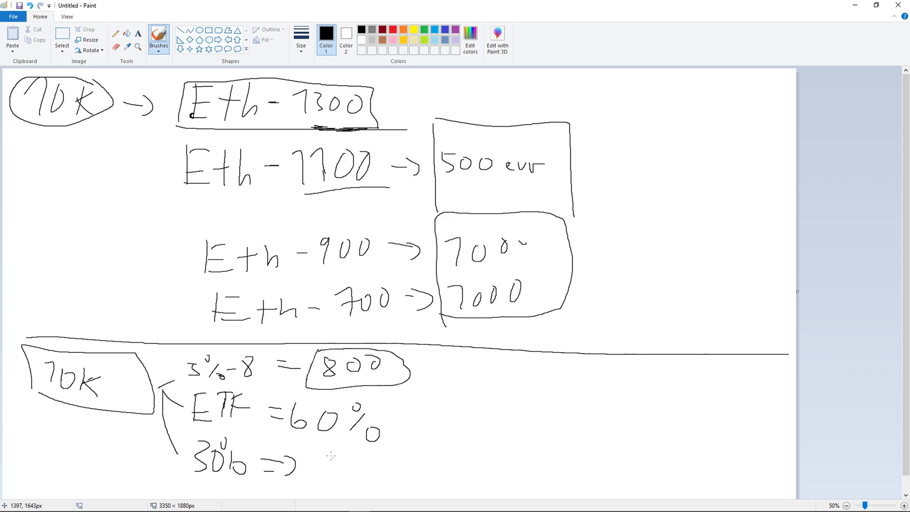
mouse_move(317, 448)
mouse_down()
mouse_move(317, 485)
mouse_move(458, 449)
mouse_move(314, 448)
mouse_up()
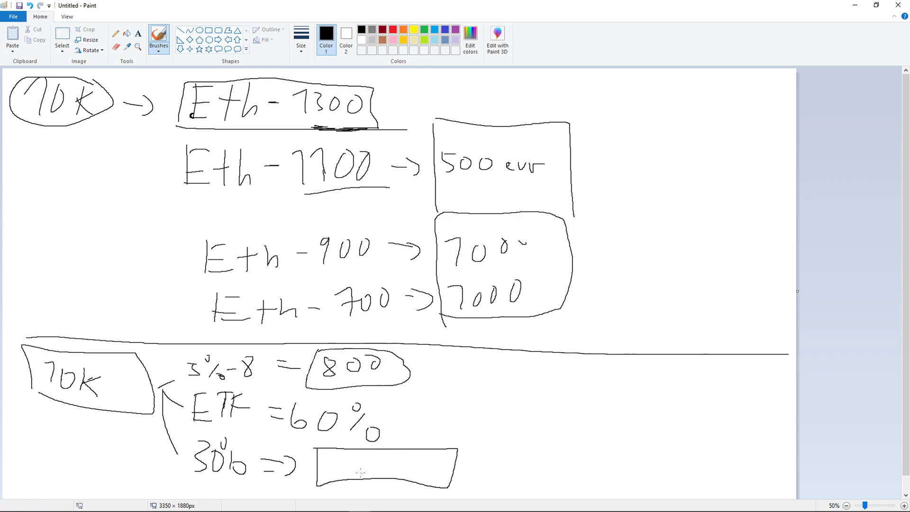
scroll(348, 469, down, 1)
mouse_move(179, 338)
mouse_down()
mouse_move(148, 448)
mouse_move(448, 497)
mouse_move(374, 326)
mouse_move(164, 349)
mouse_move(187, 303)
mouse_move(284, 463)
mouse_move(488, 322)
mouse_move(199, 301)
mouse_up()
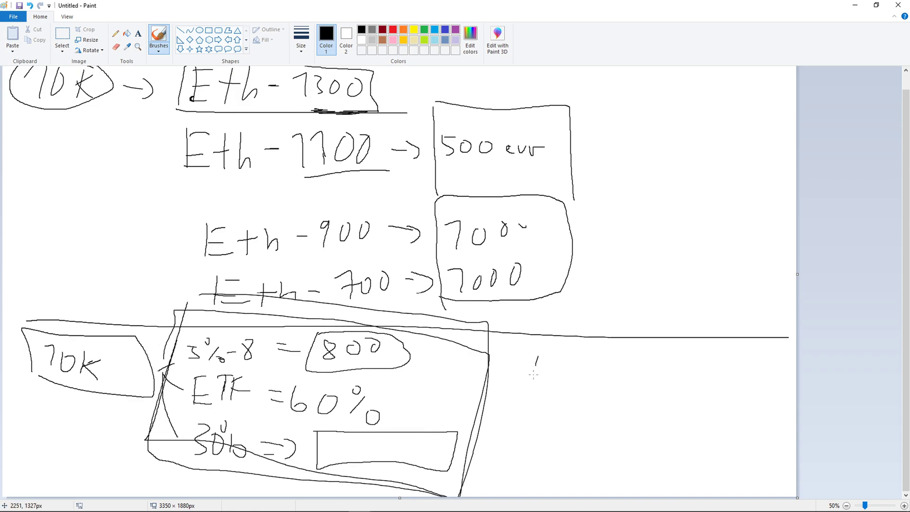
Step: Write Ecomi and Hydro beside the lower block, circling Hydro and linking it to the block
drag(538, 356, 529, 393)
mouse_move(545, 360)
mouse_down()
mouse_move(560, 357)
mouse_move(550, 375)
mouse_up()
drag(525, 394, 565, 388)
drag(568, 379, 613, 391)
mouse_move(534, 403)
mouse_down()
mouse_move(528, 433)
mouse_move(543, 425)
mouse_up()
mouse_move(531, 419)
mouse_down()
mouse_move(555, 413)
mouse_move(549, 437)
mouse_up()
mouse_move(579, 411)
mouse_down()
mouse_move(569, 429)
mouse_move(595, 418)
mouse_up()
drag(596, 420, 598, 420)
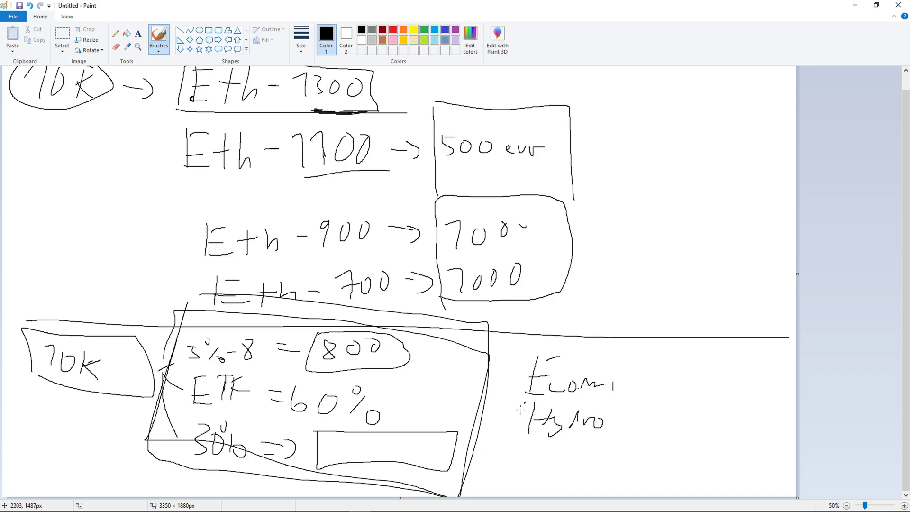
mouse_move(524, 403)
mouse_down()
mouse_move(557, 401)
mouse_move(489, 389)
mouse_up()
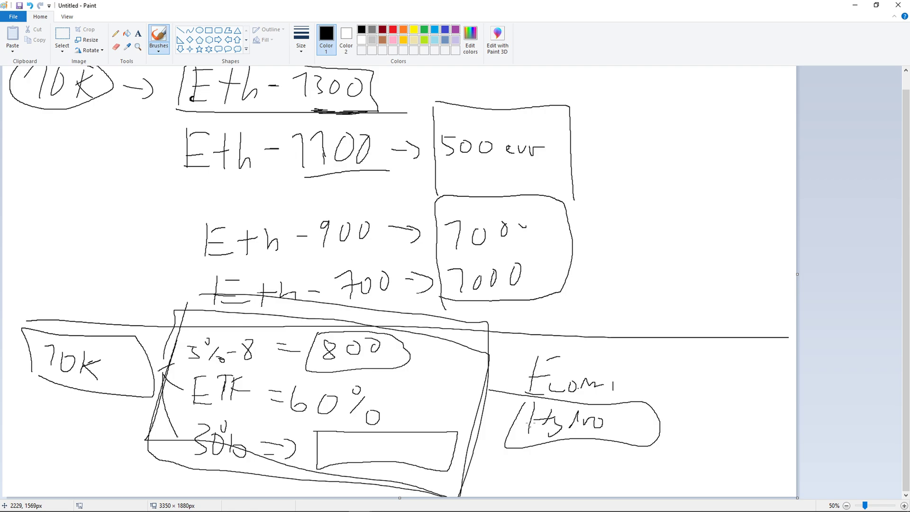
Step: Widen the canvas, draw a long vertical line on the right, then minimize Paint
scroll(530, 423, up, 1)
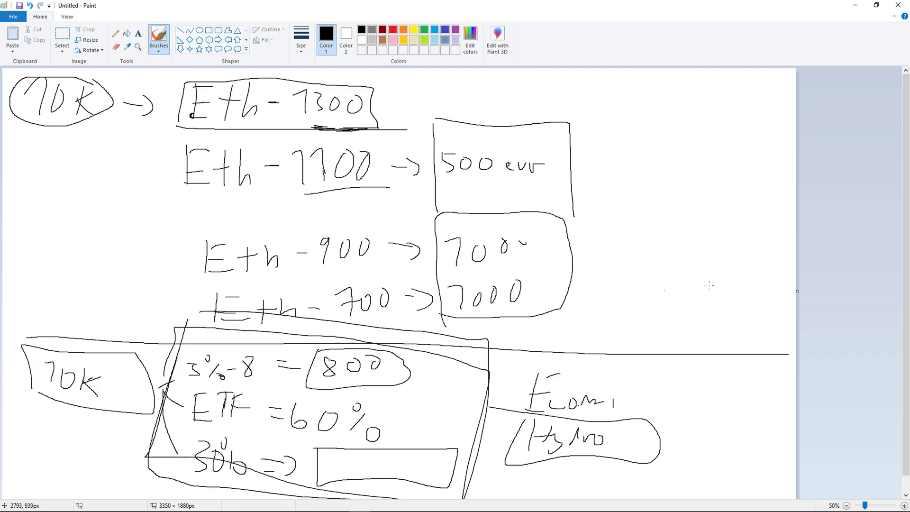
drag(796, 291, 909, 291)
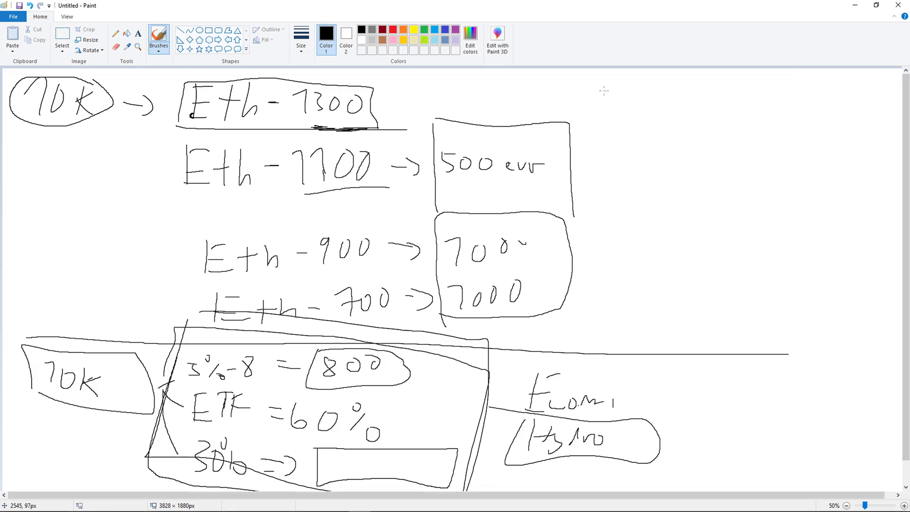
mouse_move(606, 74)
mouse_down()
mouse_move(649, 410)
mouse_move(787, 356)
mouse_move(791, 321)
mouse_move(653, 313)
mouse_move(644, 327)
mouse_move(659, 406)
mouse_up()
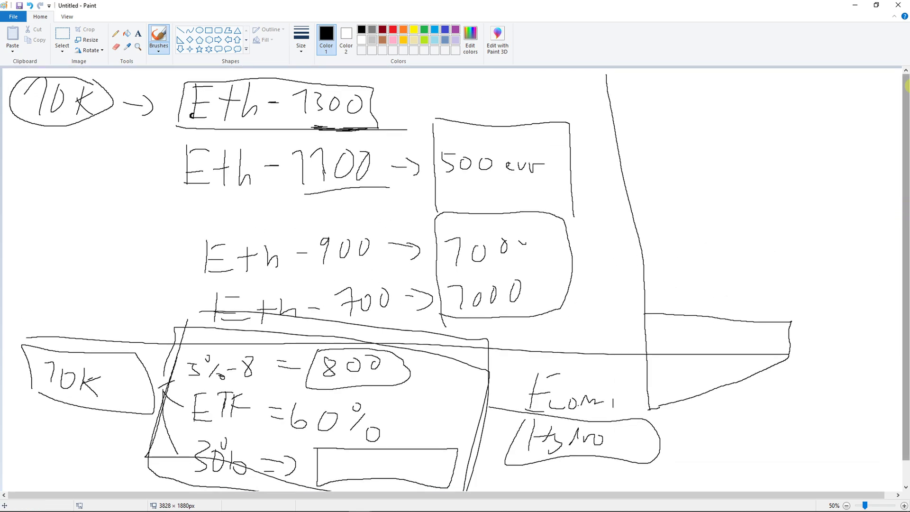
click(855, 5)
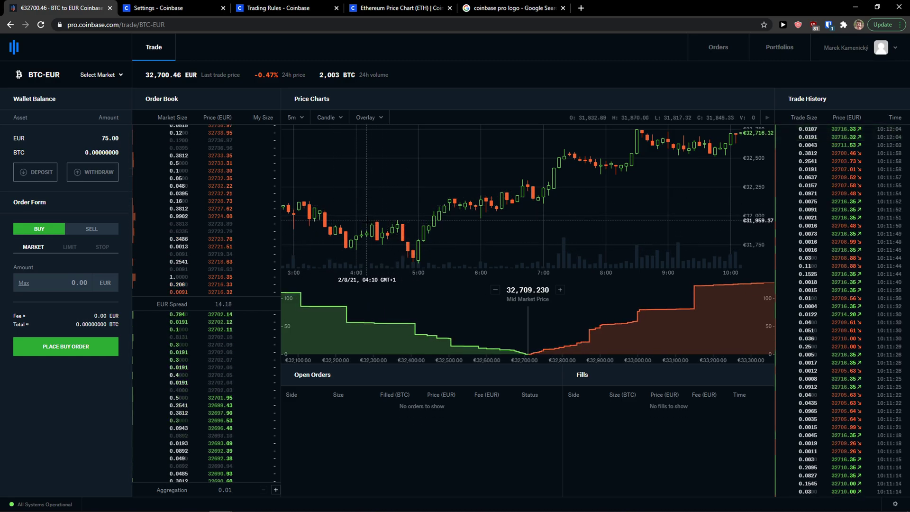
mouse_move(386, 494)
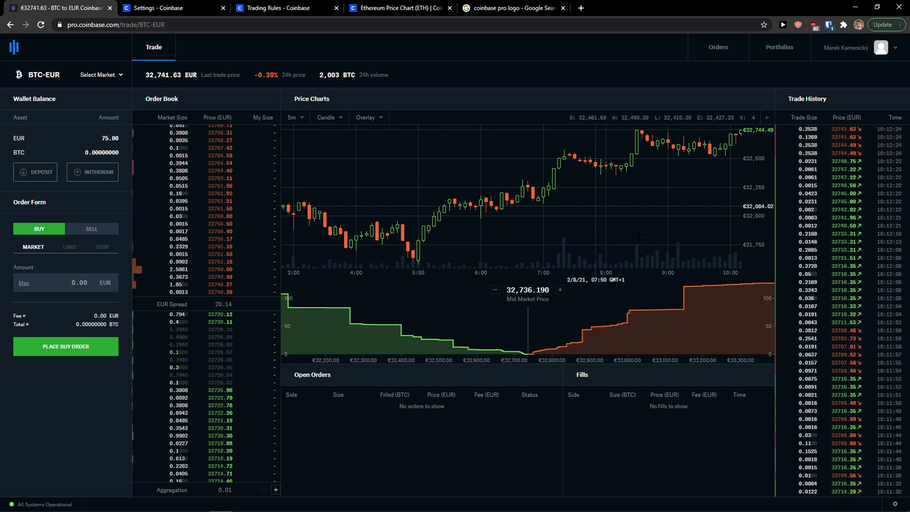
mouse_move(359, 502)
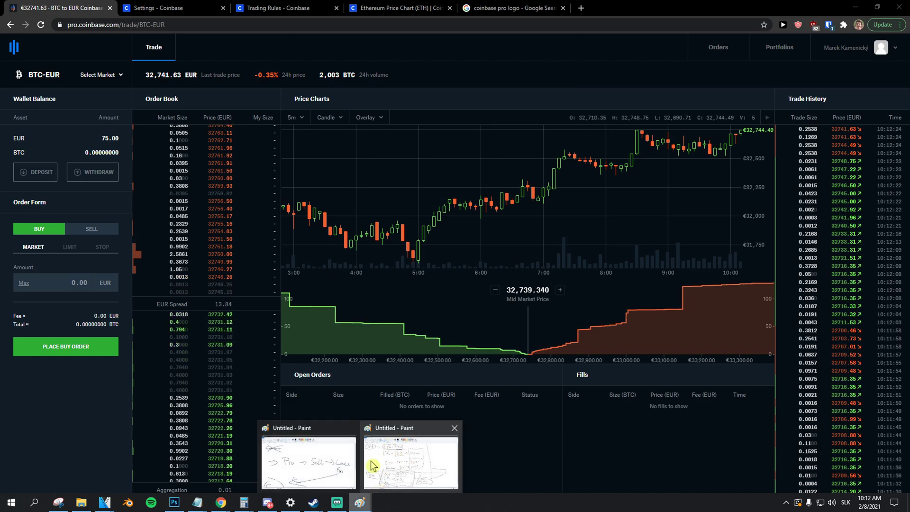
Step: Restore the 10k Eth strategy sketch, outline the Eth price rows and re-circle the top 10k amount
click(322, 462)
click(406, 481)
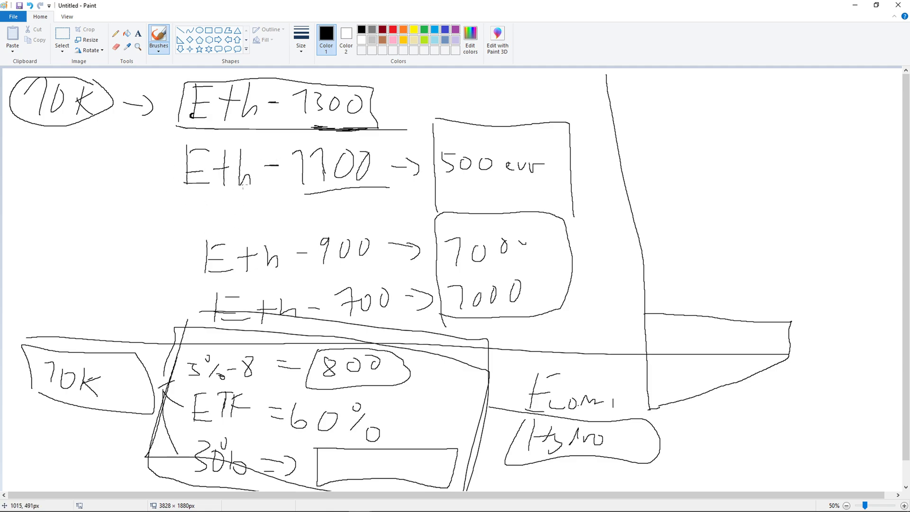
mouse_move(174, 86)
mouse_down()
mouse_move(165, 252)
mouse_move(526, 362)
mouse_move(599, 137)
mouse_move(405, 69)
mouse_move(165, 83)
mouse_up()
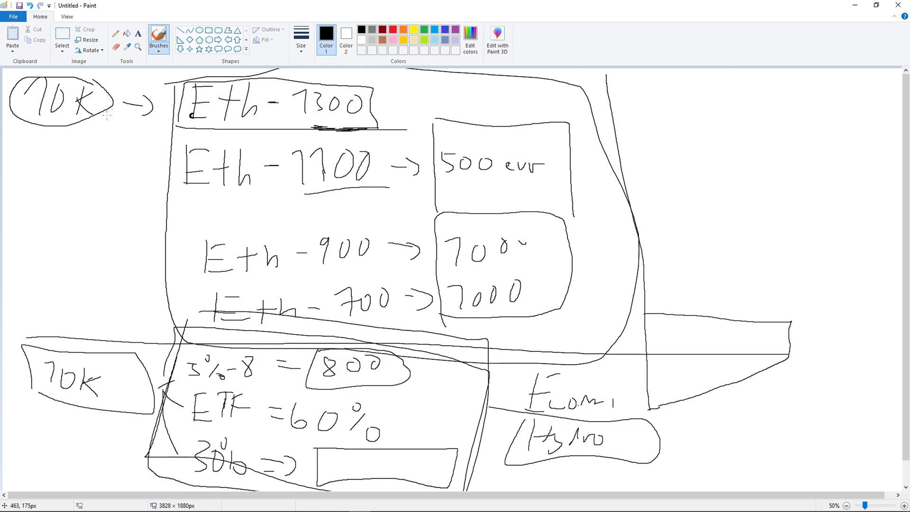
mouse_move(108, 113)
mouse_down()
mouse_move(74, 71)
mouse_move(111, 109)
mouse_move(57, 151)
mouse_move(69, 79)
mouse_move(34, 109)
mouse_move(66, 78)
mouse_move(29, 101)
mouse_up()
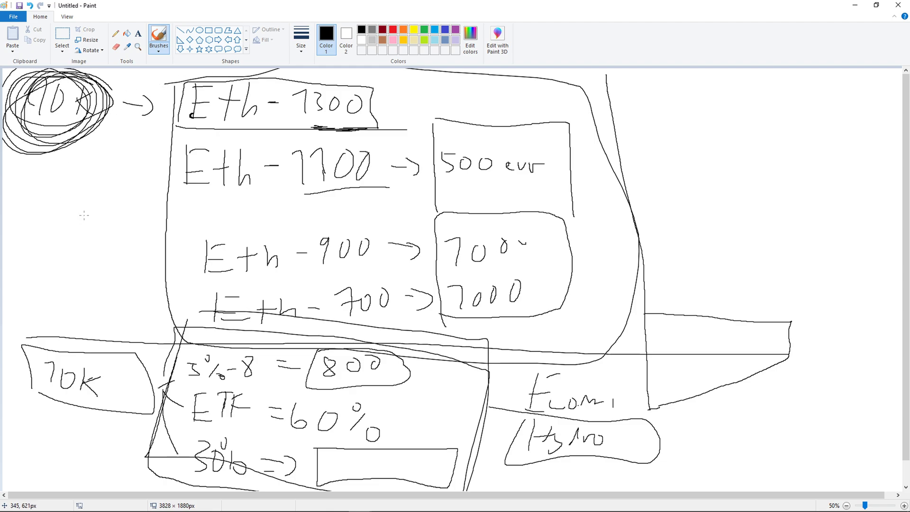